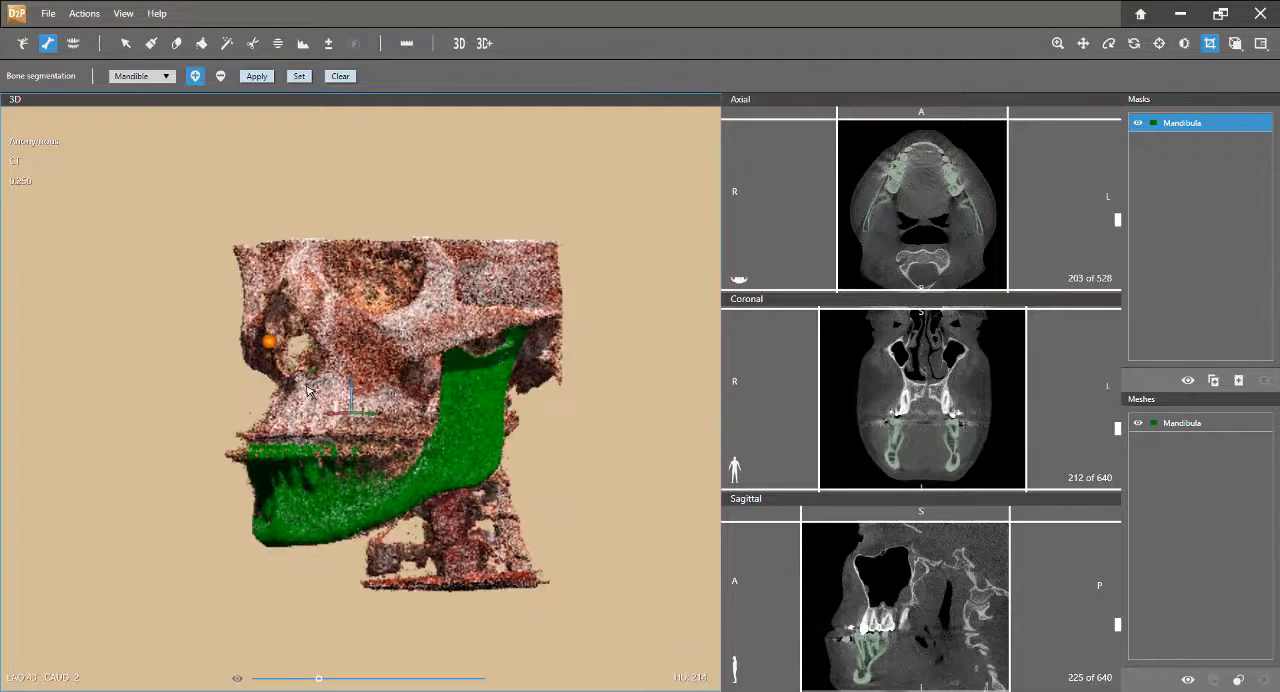
# Create a new red mask named Lower jaw teeth
pyautogui.moveTo(462, 341); pyautogui.dragTo(361, 459)
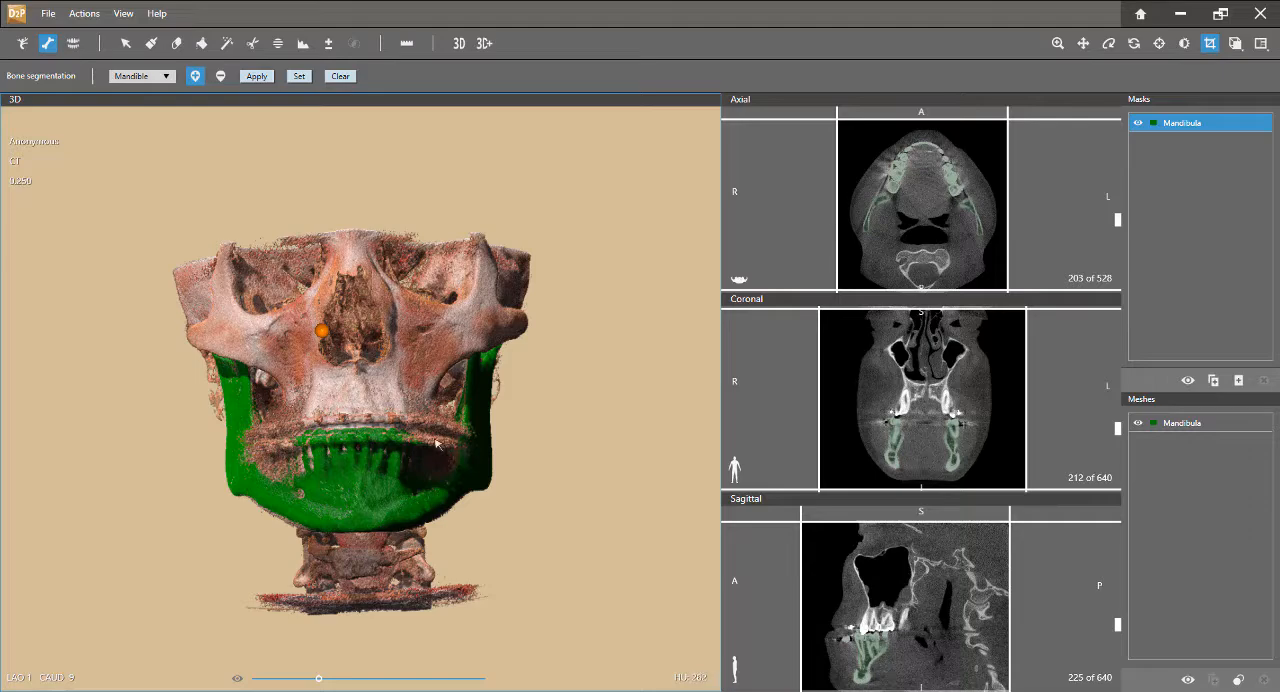
pyautogui.moveTo(466, 446); pyautogui.dragTo(341, 460)
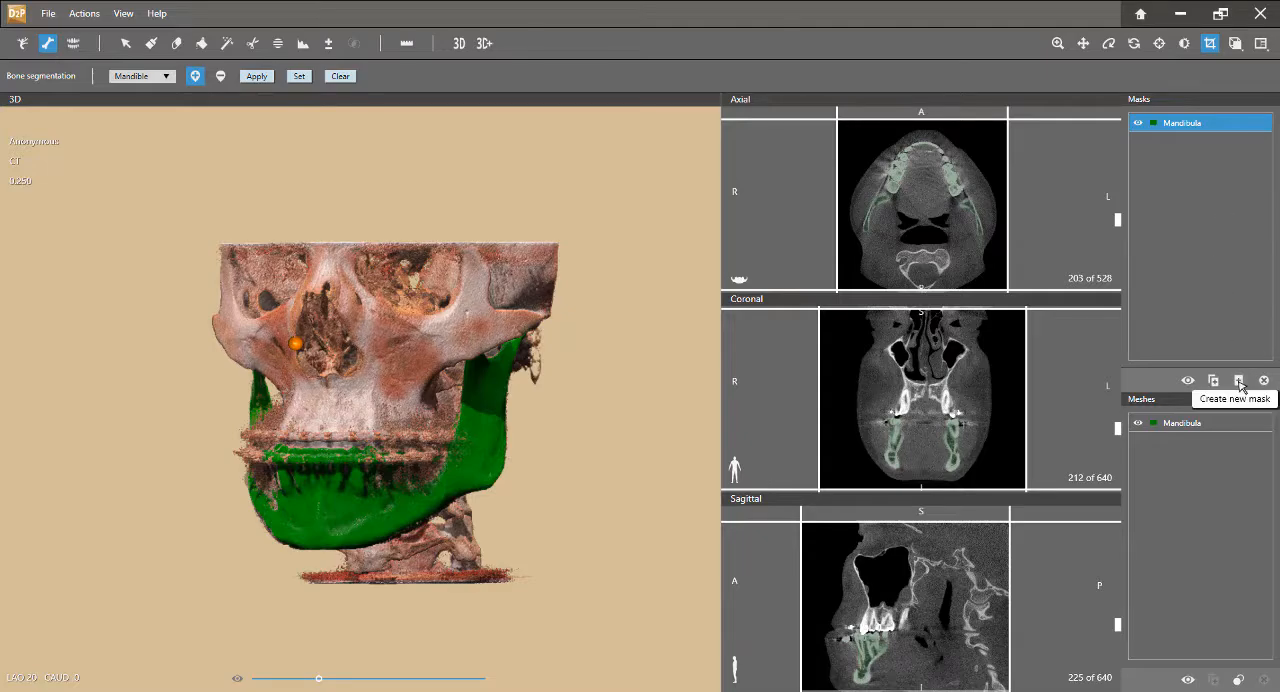
pyautogui.click(1240, 382)
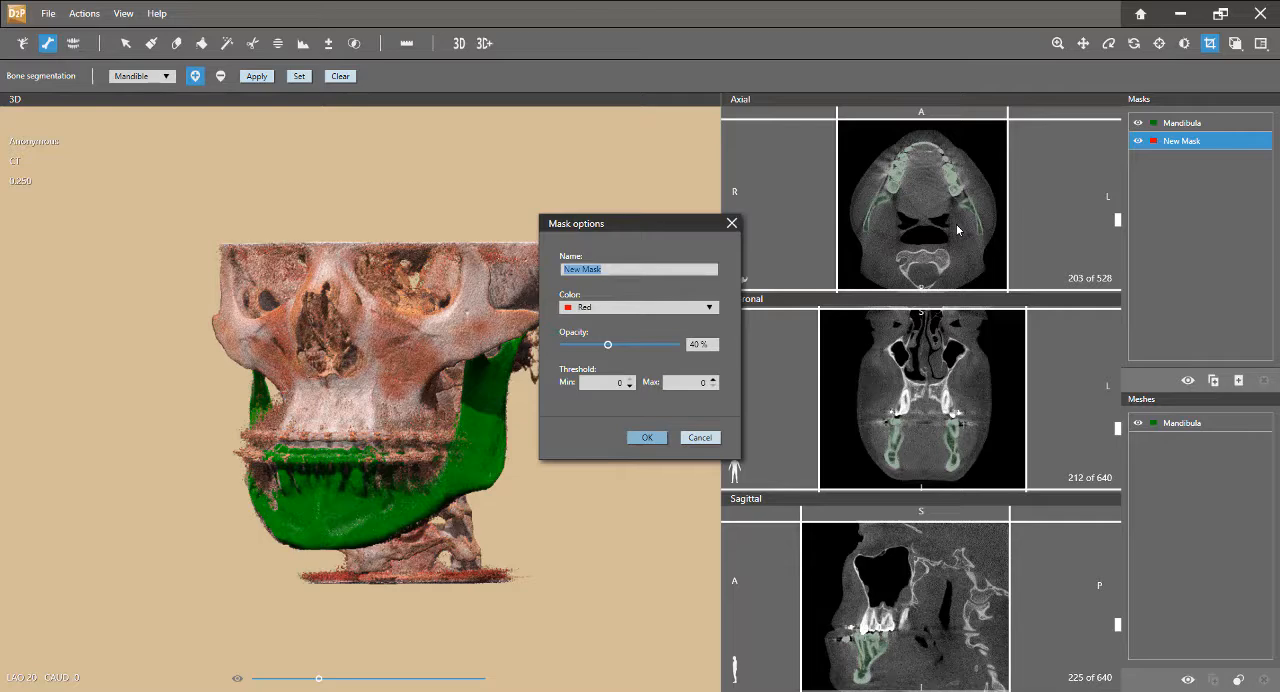
pyautogui.write('Lower jaw teeth')
pyautogui.press('Return')
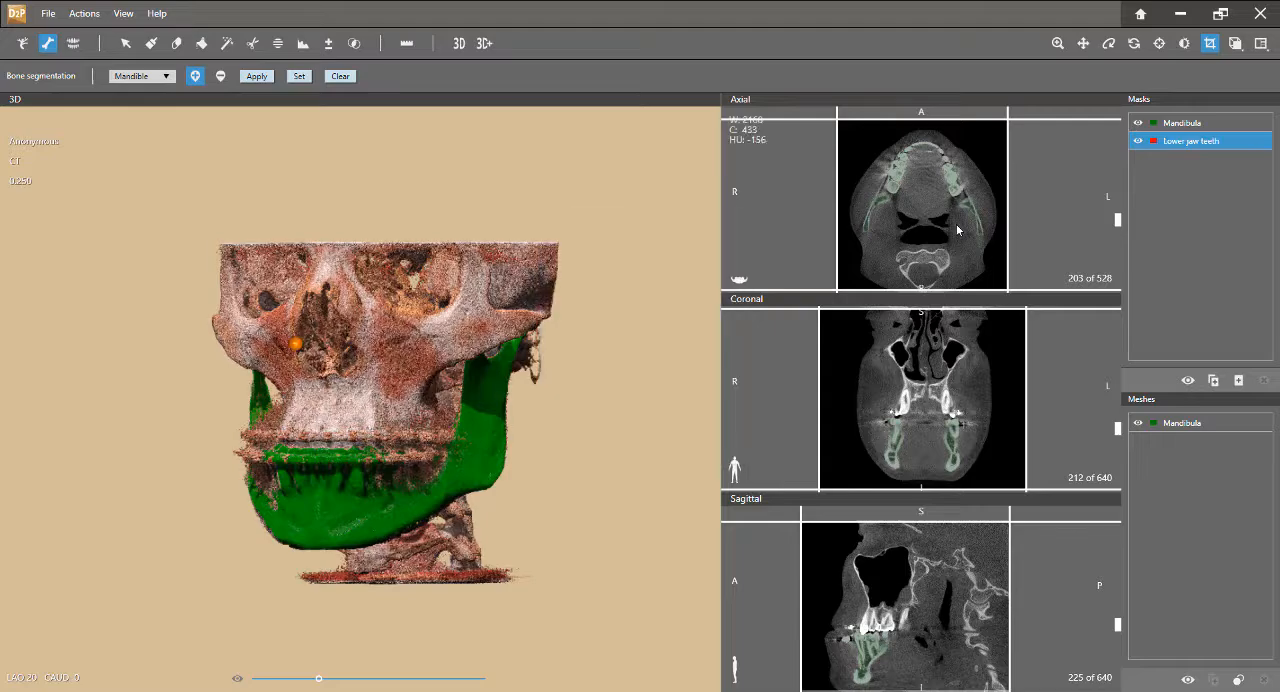
pyautogui.click(1168, 143)
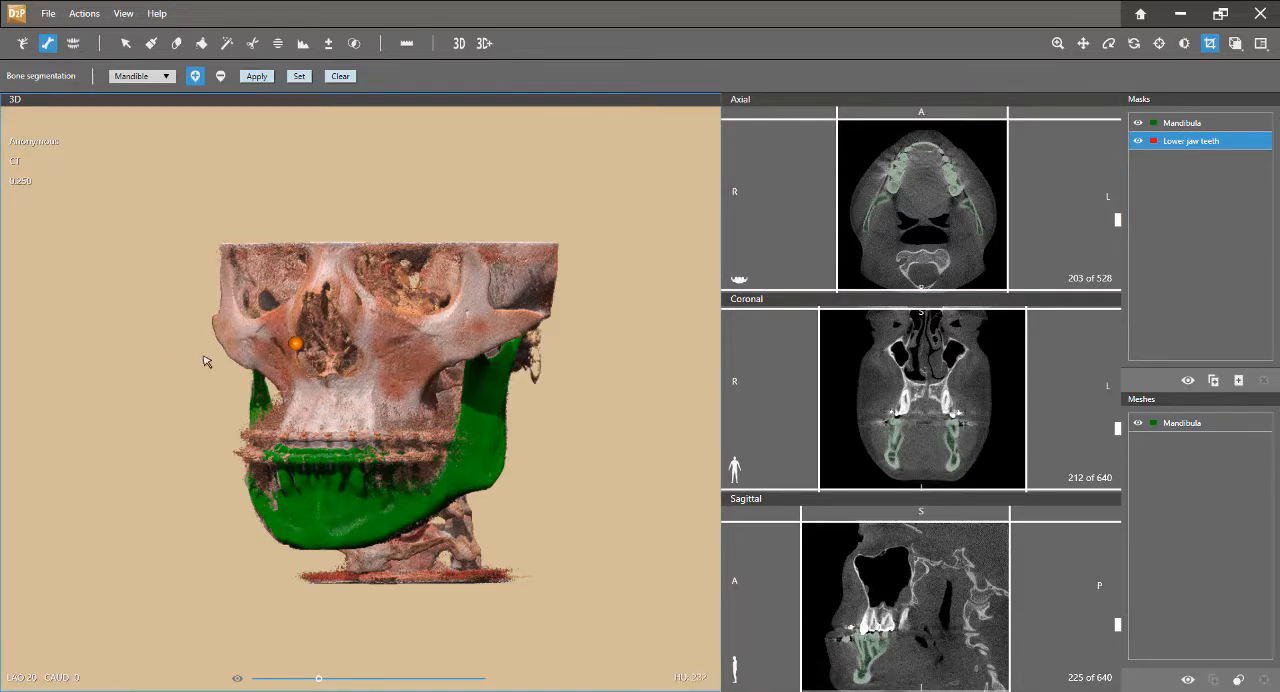
# Hide the volume rendering so only the mandible shows, and display the 3D and axial views side by side
pyautogui.press('space')
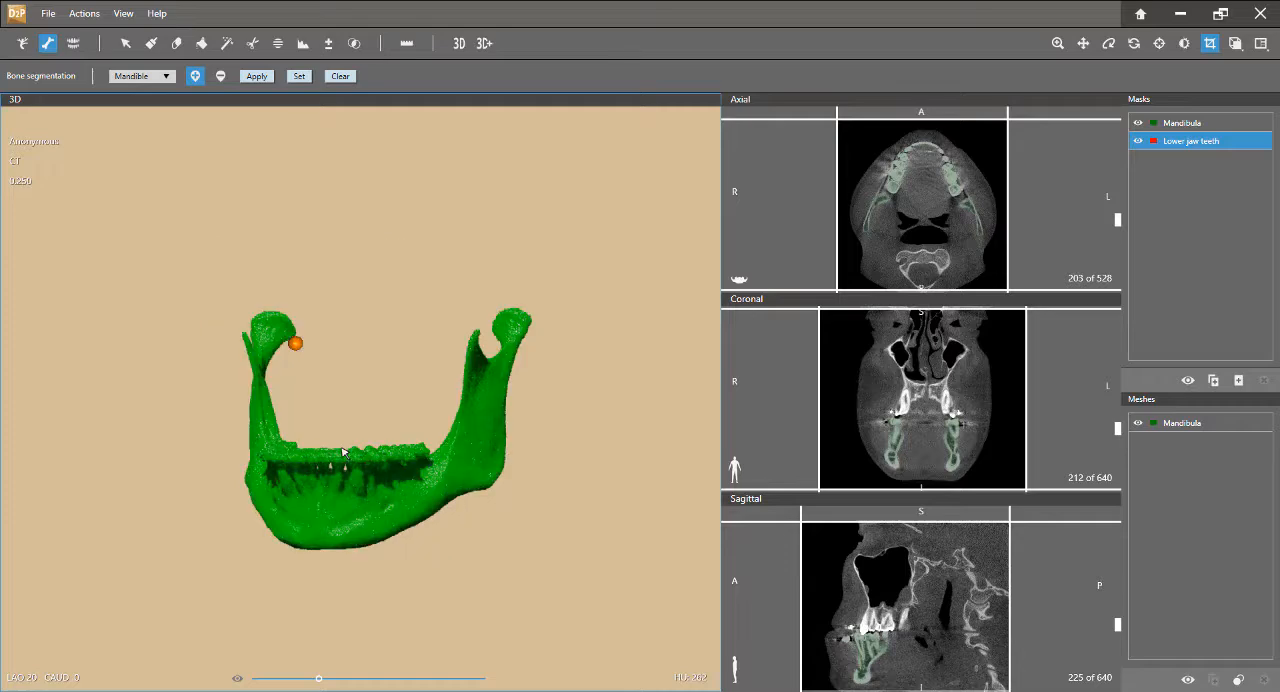
pyautogui.moveTo(323, 500); pyautogui.dragTo(296, 576, button='middle')
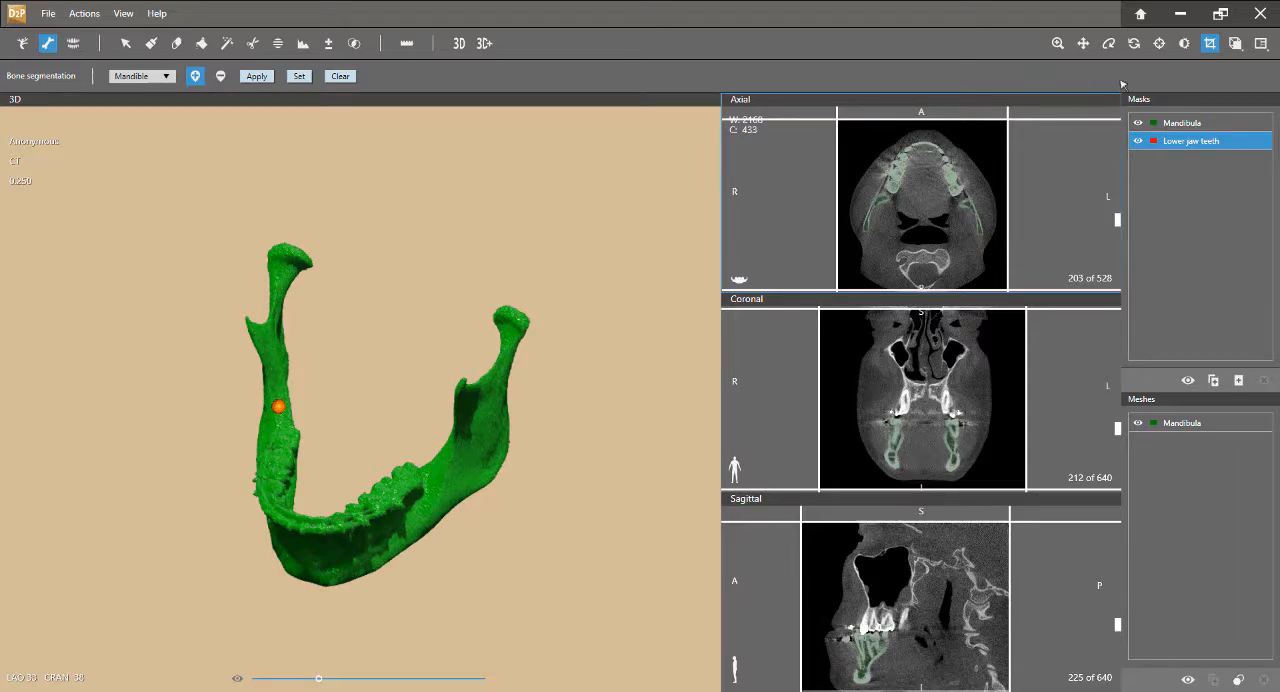
pyautogui.click(1261, 43)
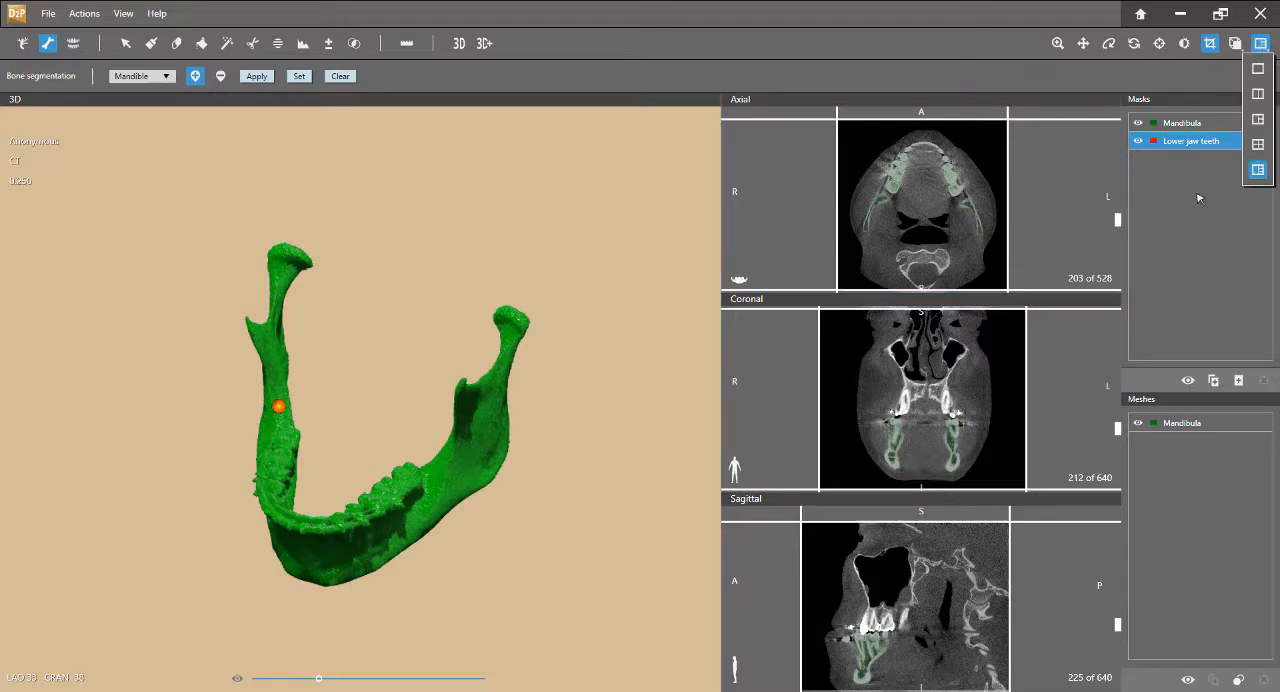
pyautogui.click(1258, 94)
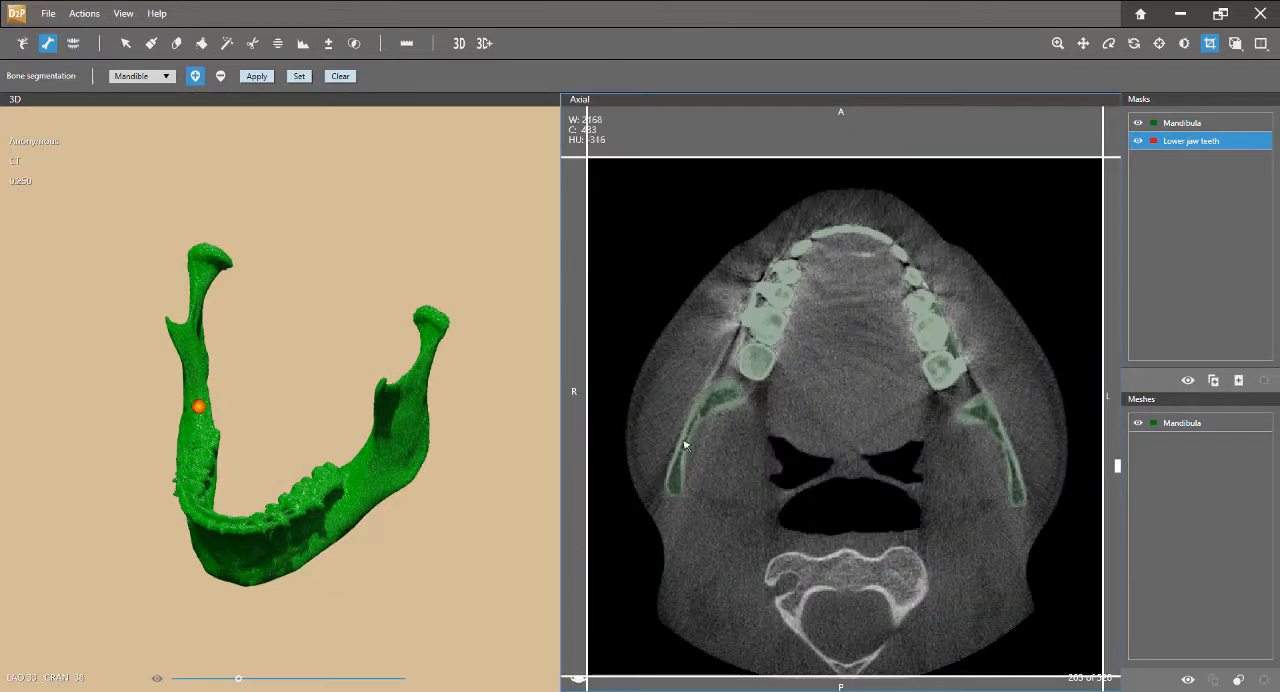
pyautogui.moveTo(217, 554); pyautogui.dragTo(227, 436)
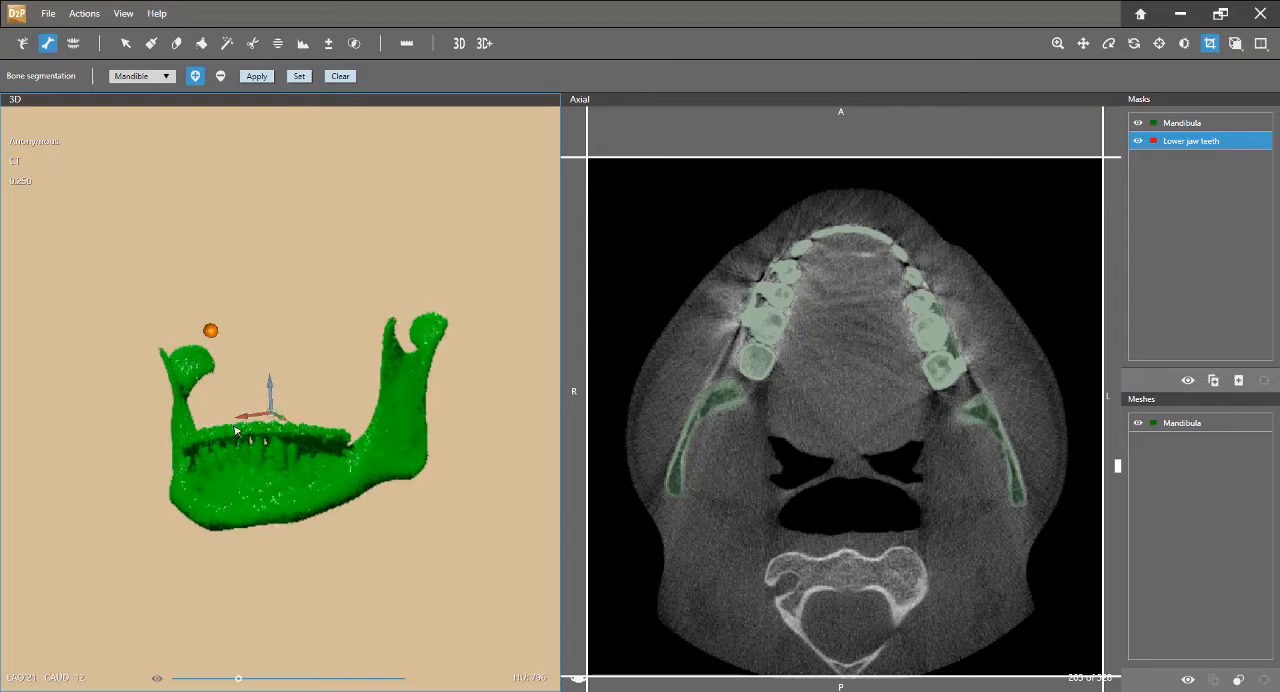
# Bring the axial slice to the lower teeth and set up Multiple teeth segmentation for the Lower jaw with all existing markers cleared
pyautogui.click(1159, 43)
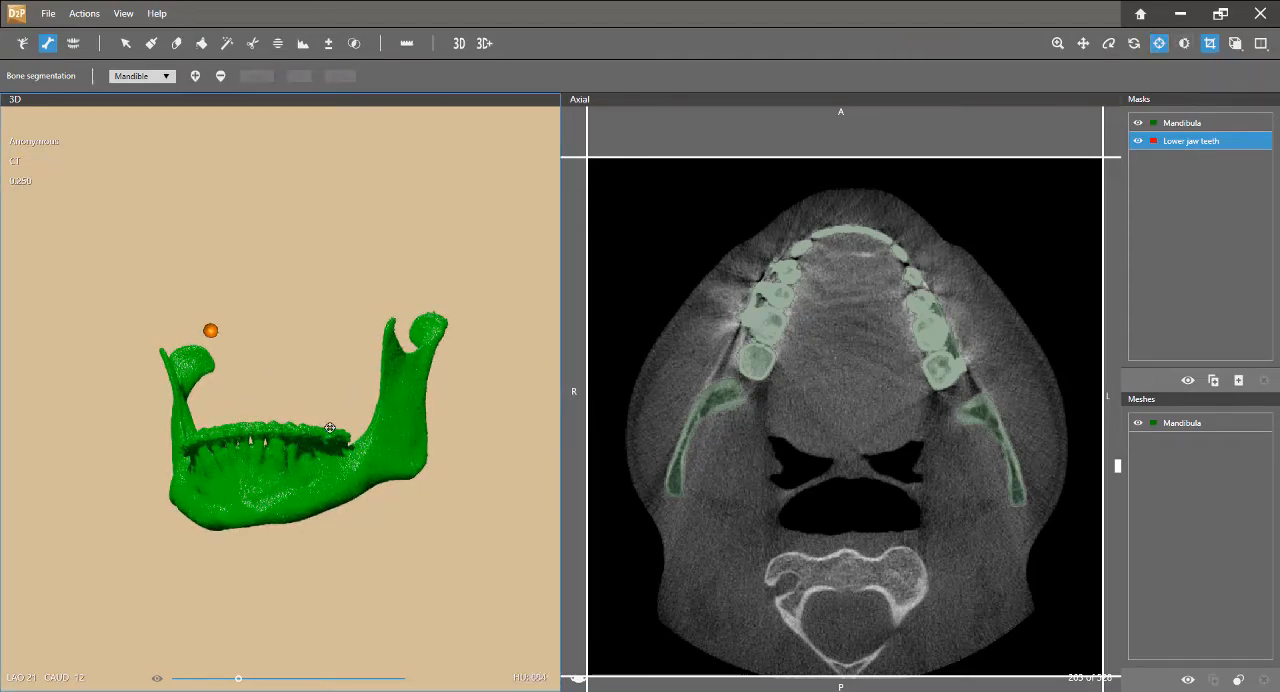
pyautogui.click(272, 445)
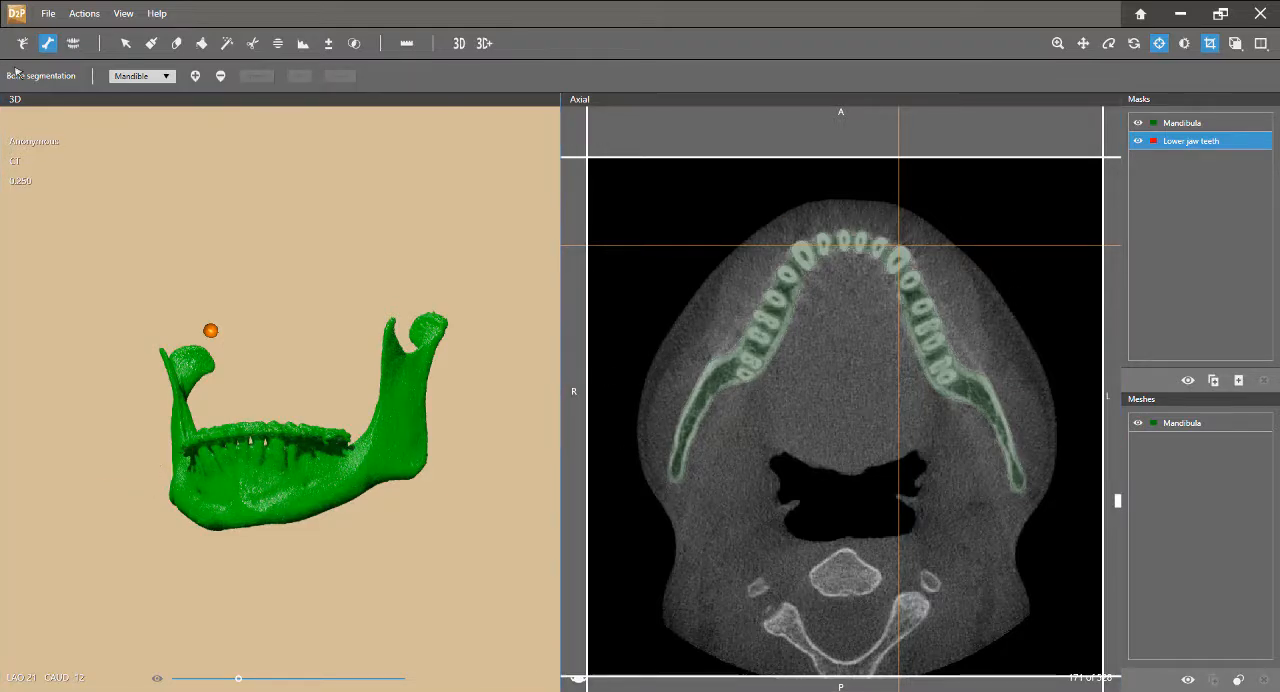
pyautogui.click(73, 45)
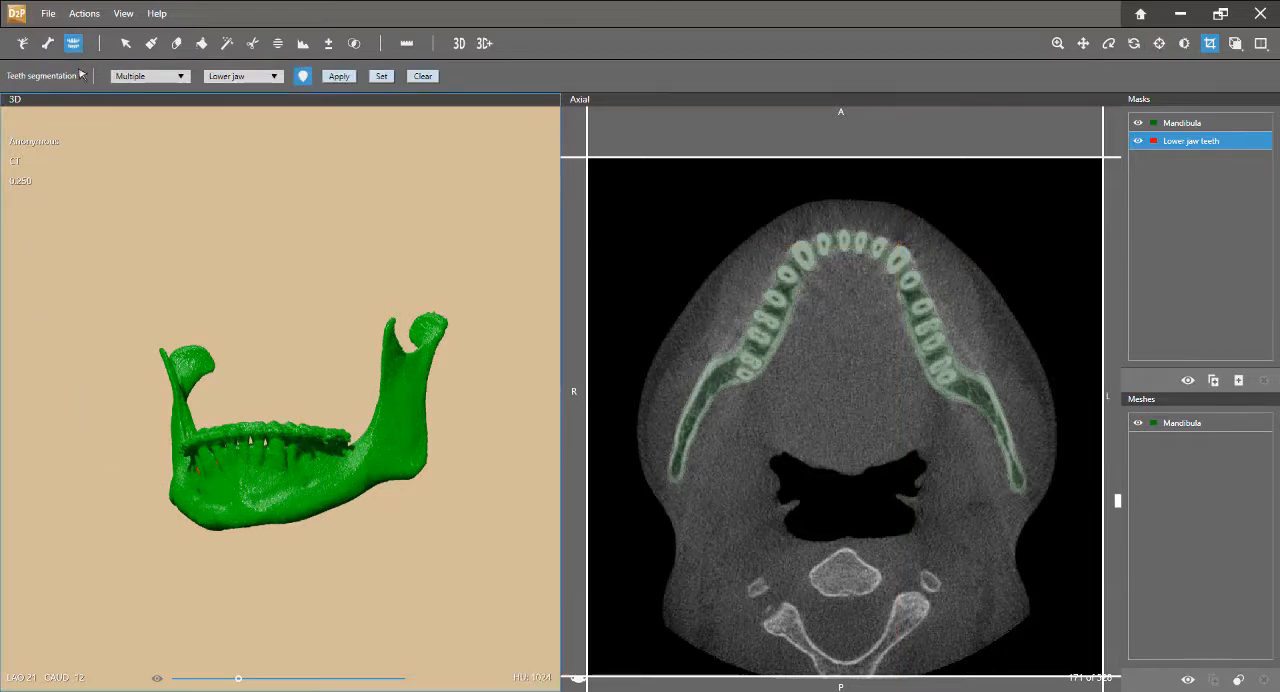
pyautogui.click(228, 80)
pyautogui.click(230, 103)
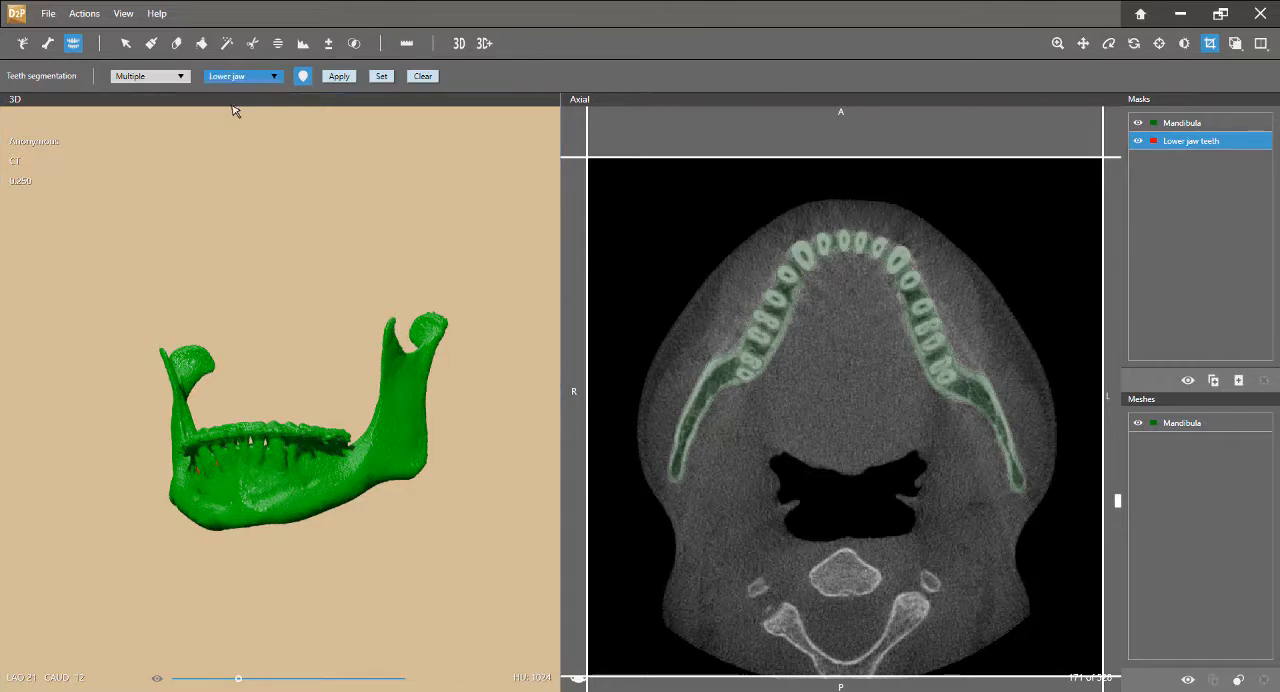
pyautogui.click(304, 80)
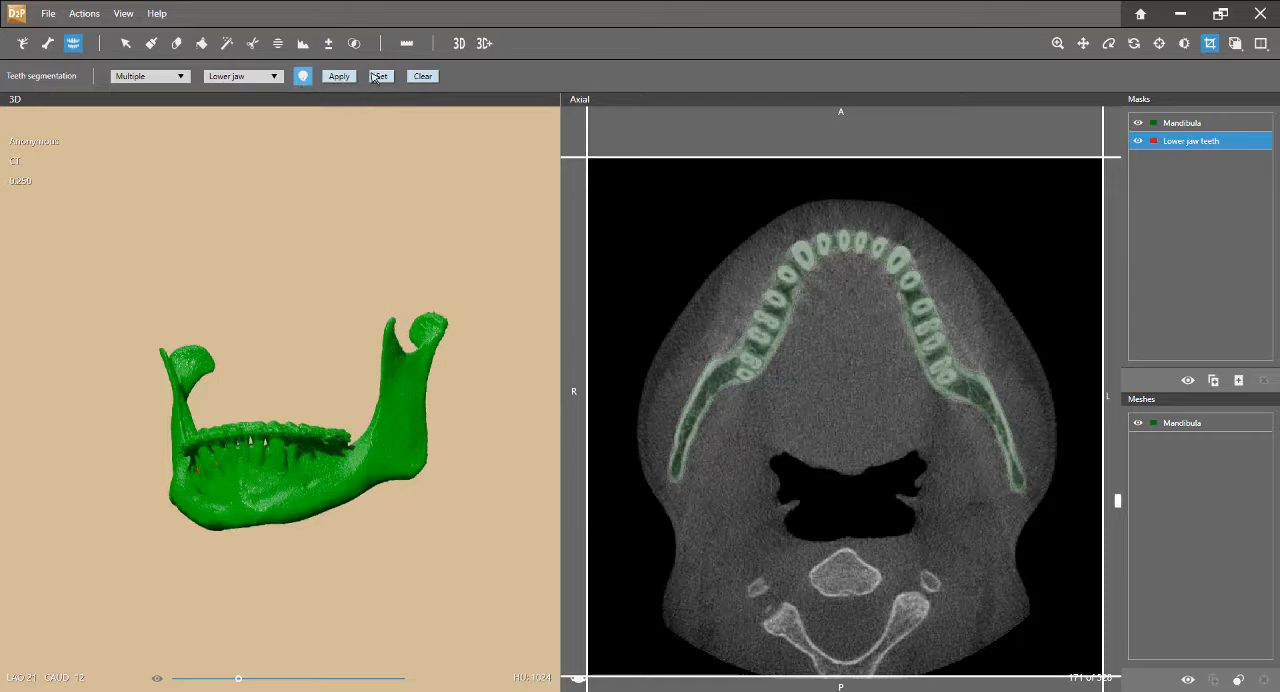
pyautogui.scroll(-15, 834, 333)
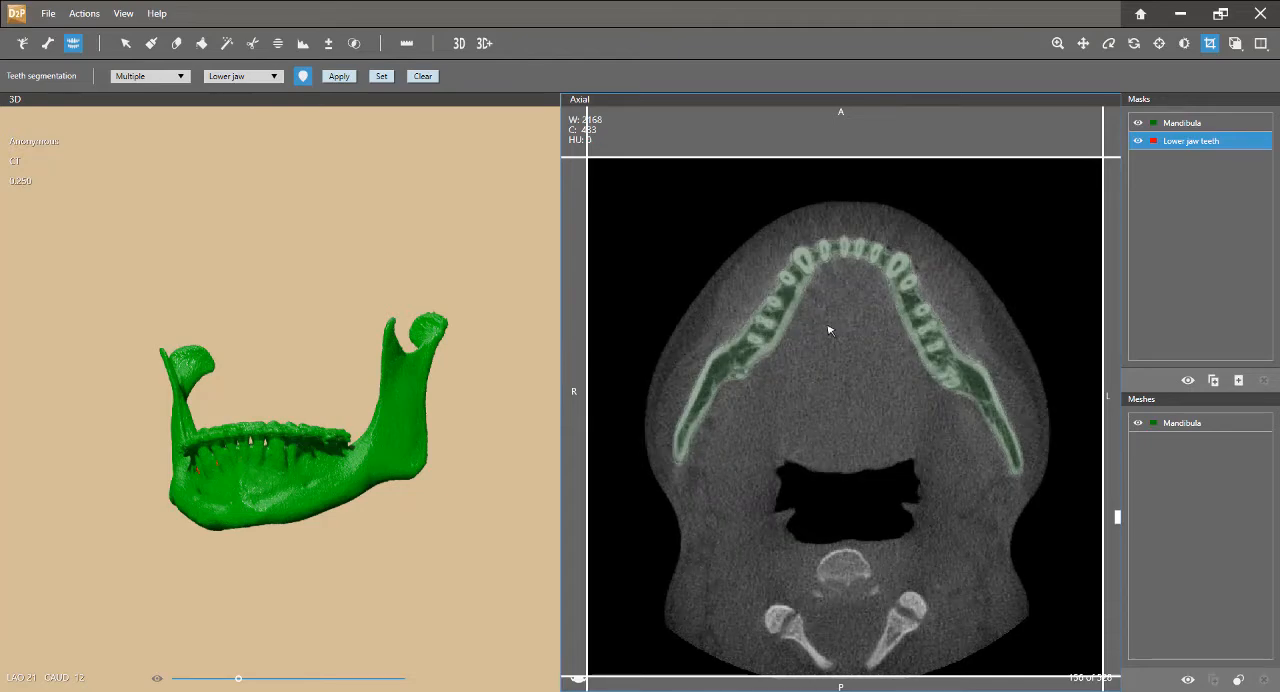
pyautogui.click(423, 76)
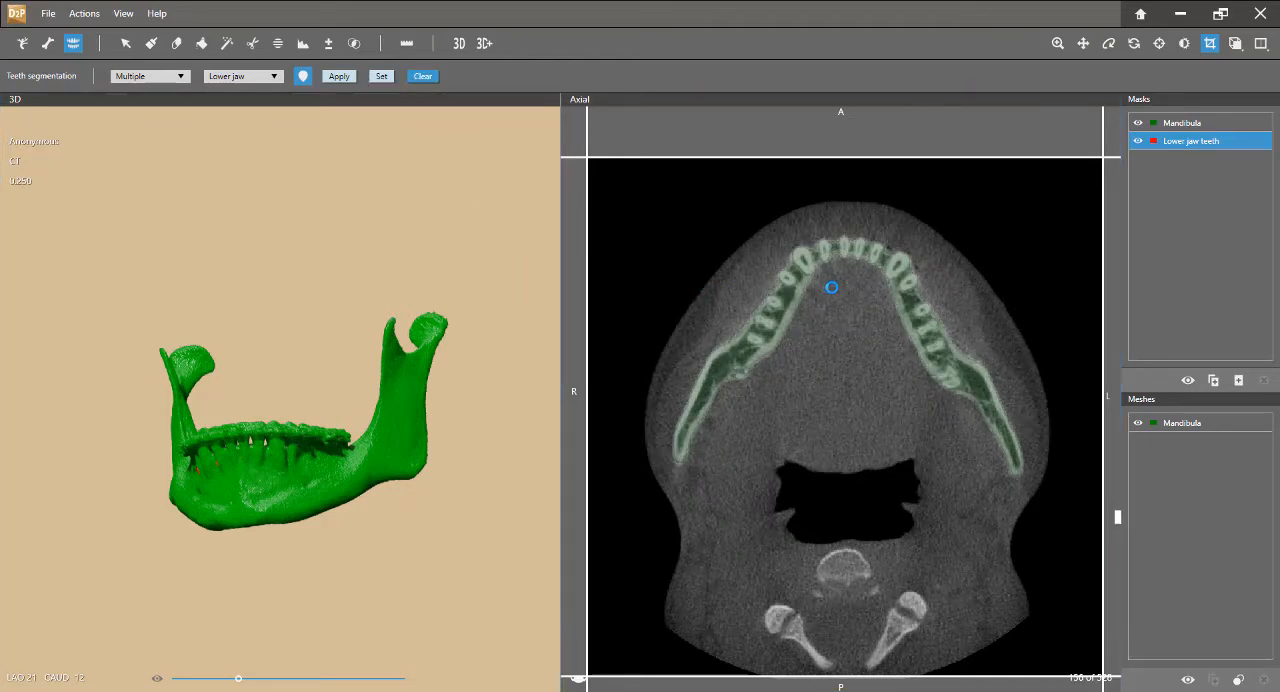
# Mark the six front teeth of the lower jaw, from canine to canine, in the axial view
pyautogui.scroll(1, 807, 273)
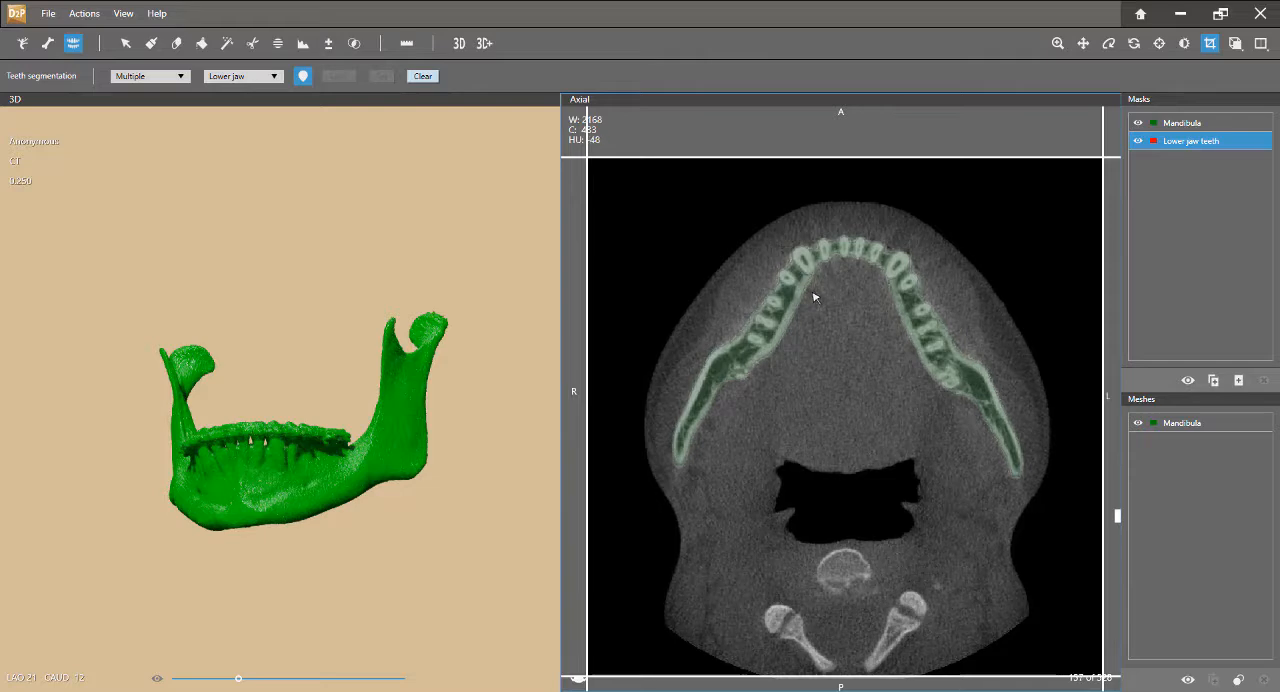
pyautogui.scroll(18, 814, 292)
pyautogui.scroll(5, 814, 297)
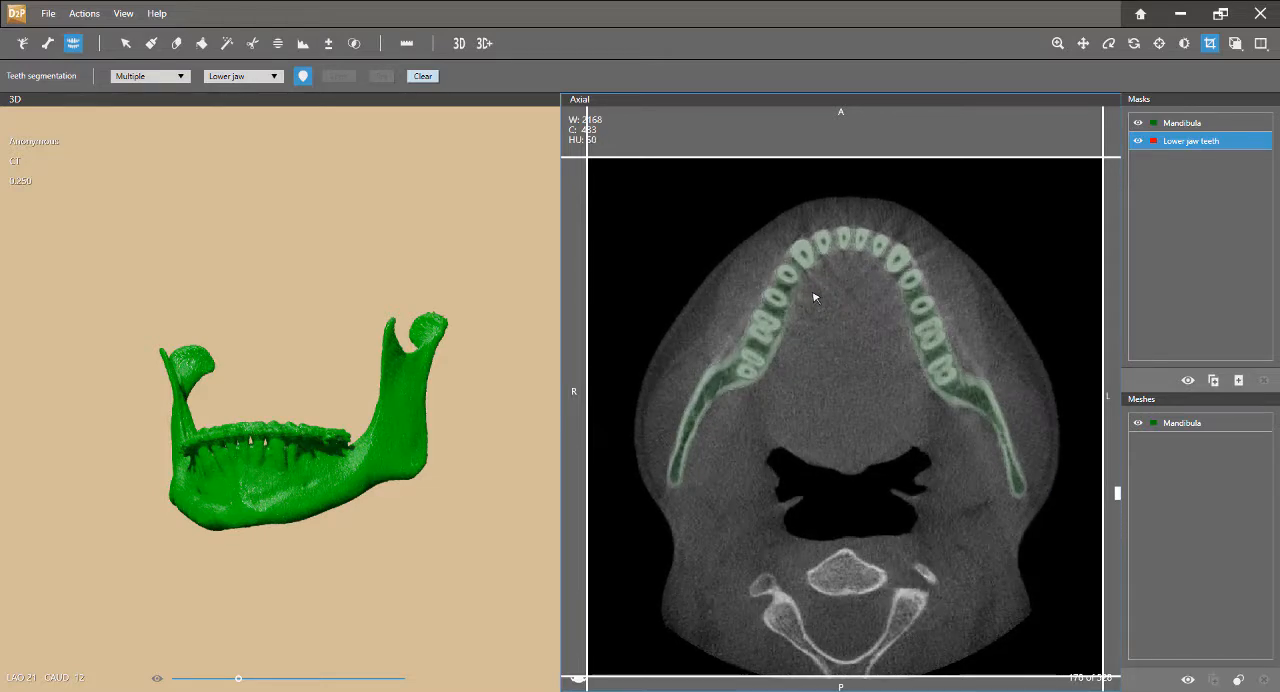
pyautogui.scroll(2, 814, 297)
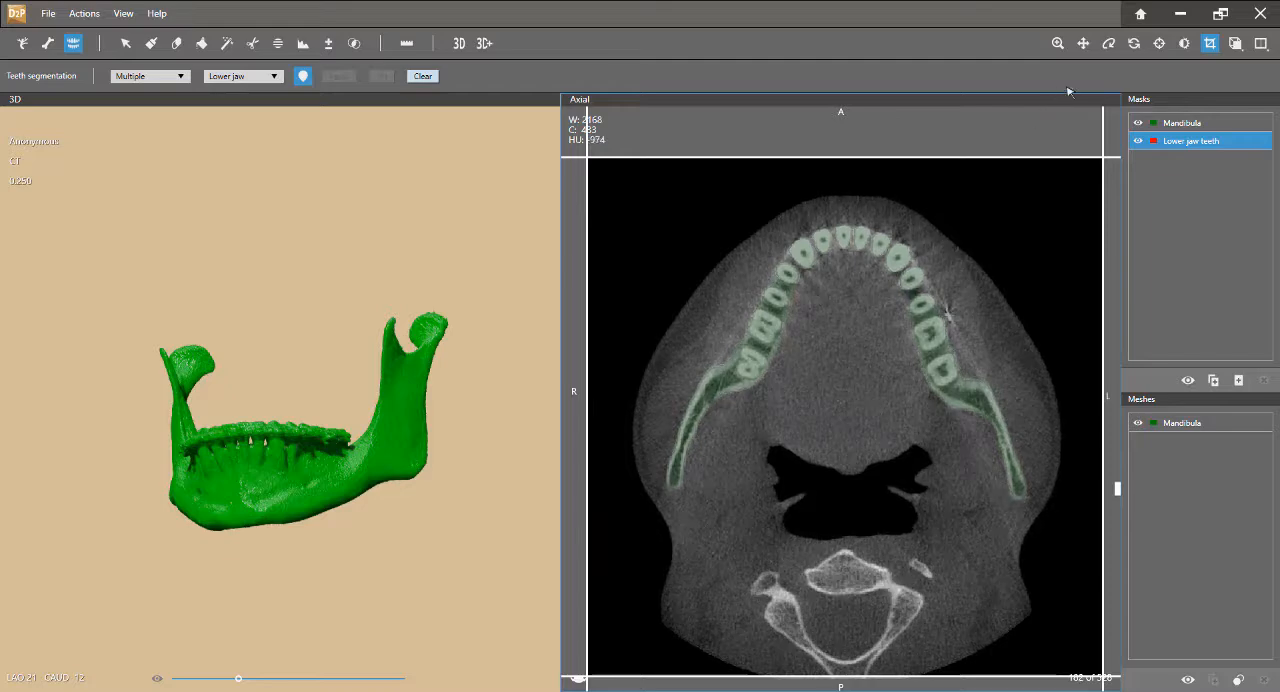
pyautogui.click(1160, 44)
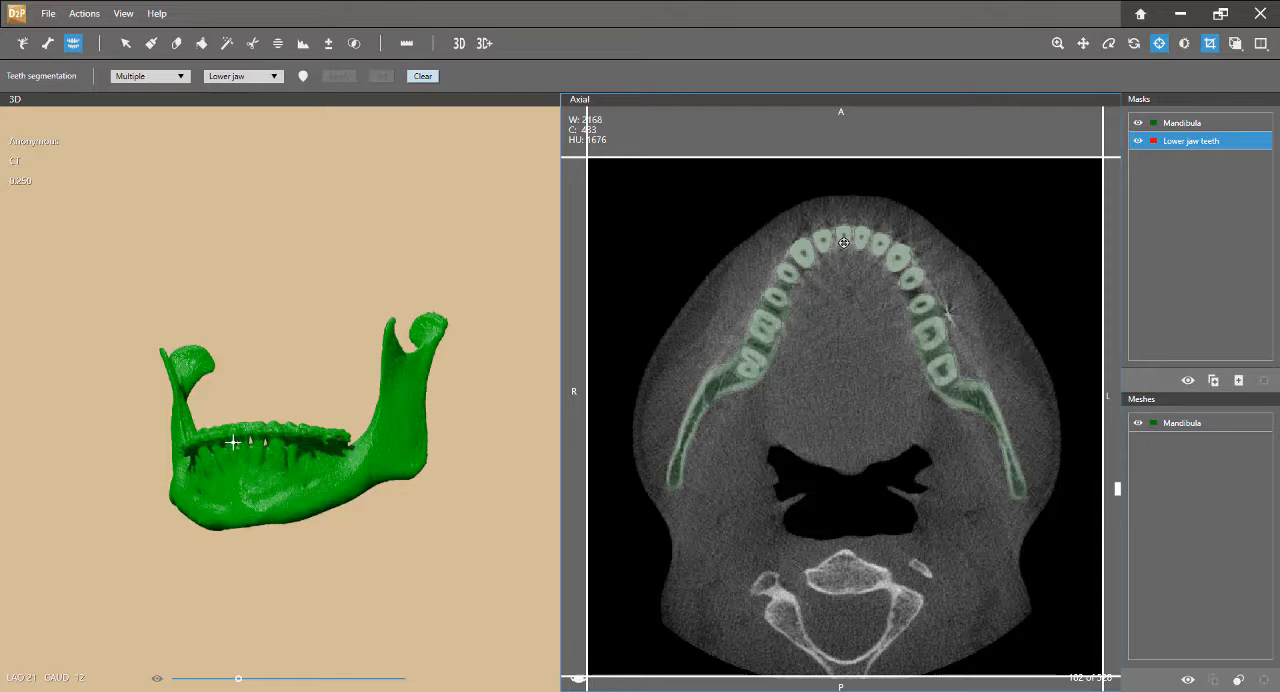
pyautogui.click(303, 76)
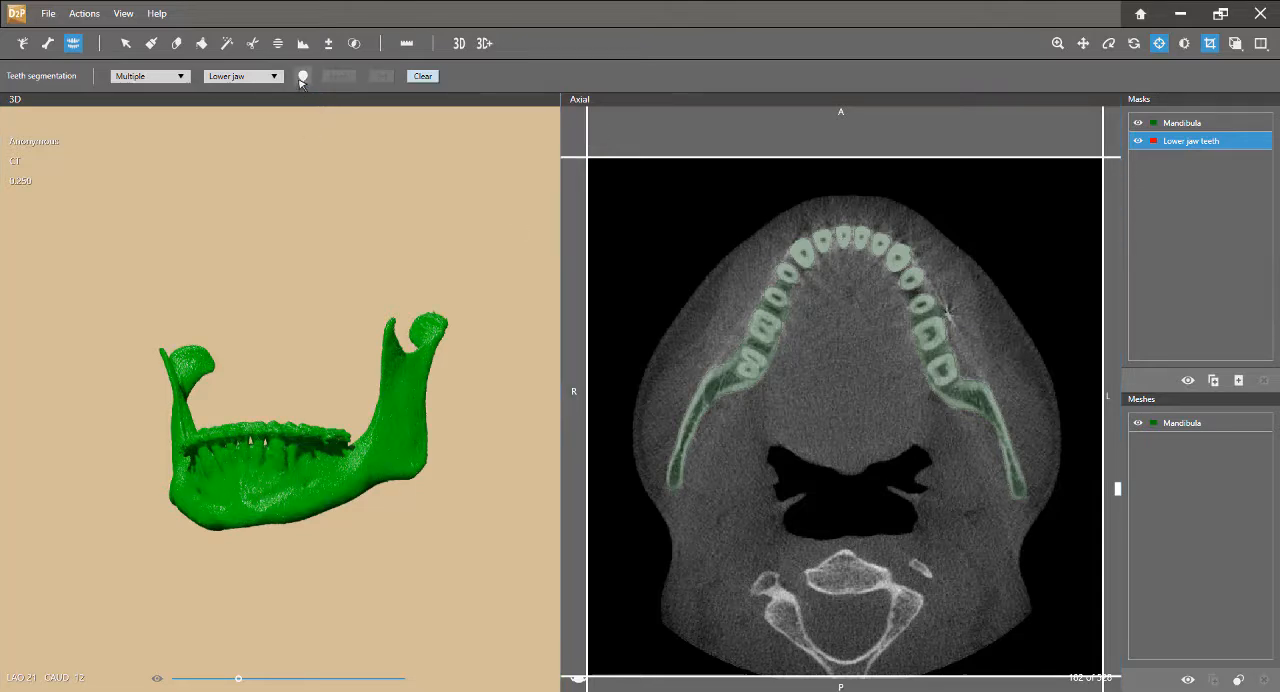
pyautogui.click(801, 253)
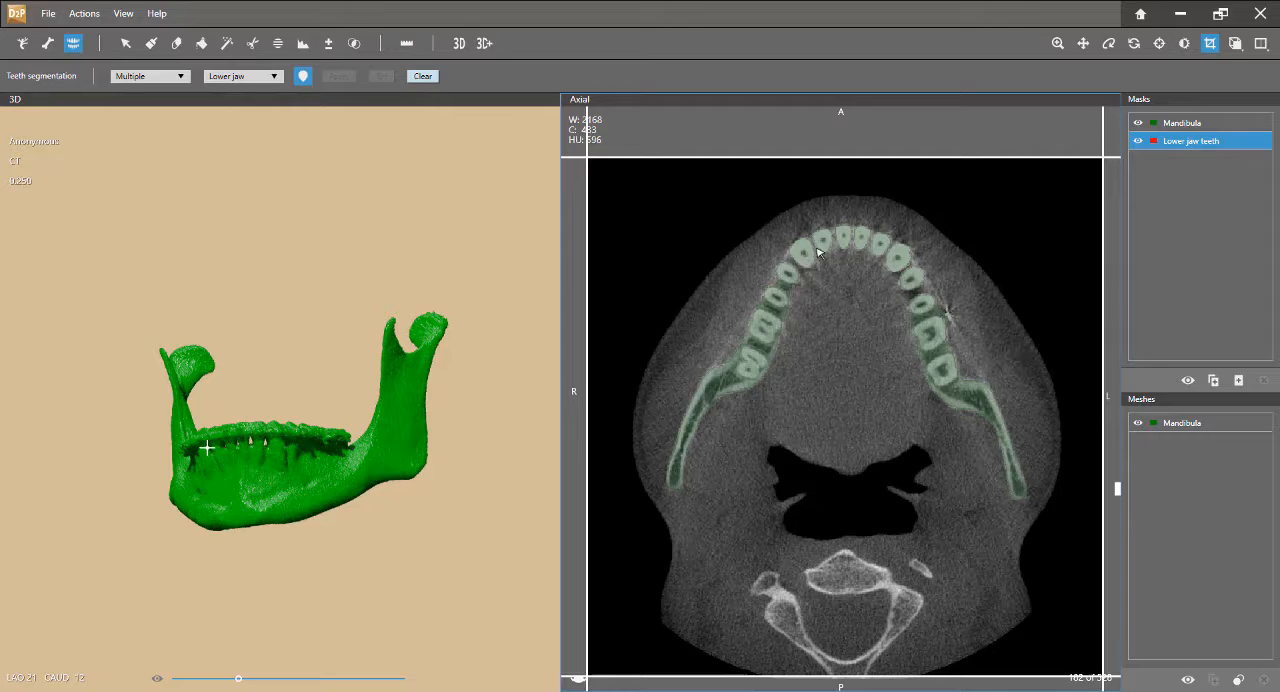
pyautogui.click(823, 240)
pyautogui.click(843, 235)
pyautogui.click(860, 238)
pyautogui.click(880, 243)
pyautogui.click(896, 258)
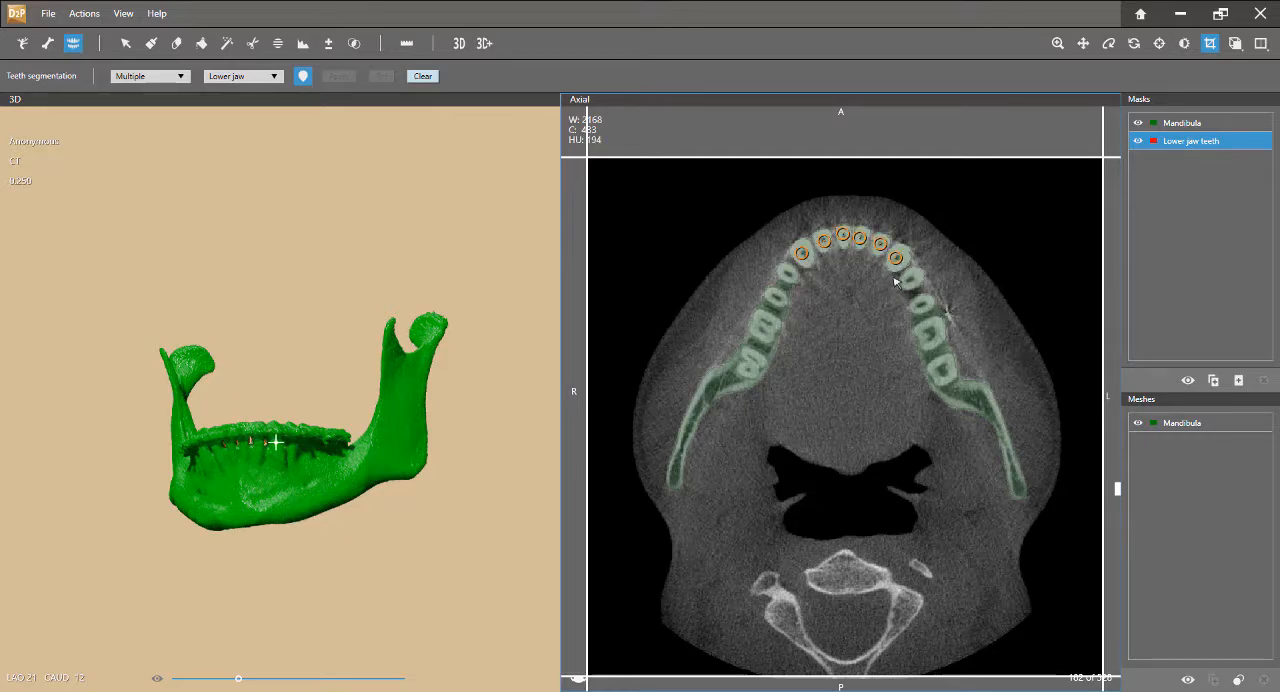
# Mark the remaining lower premolars and molars on both sides of the jaw in suitable axial slices
pyautogui.scroll(-8, 895, 283)
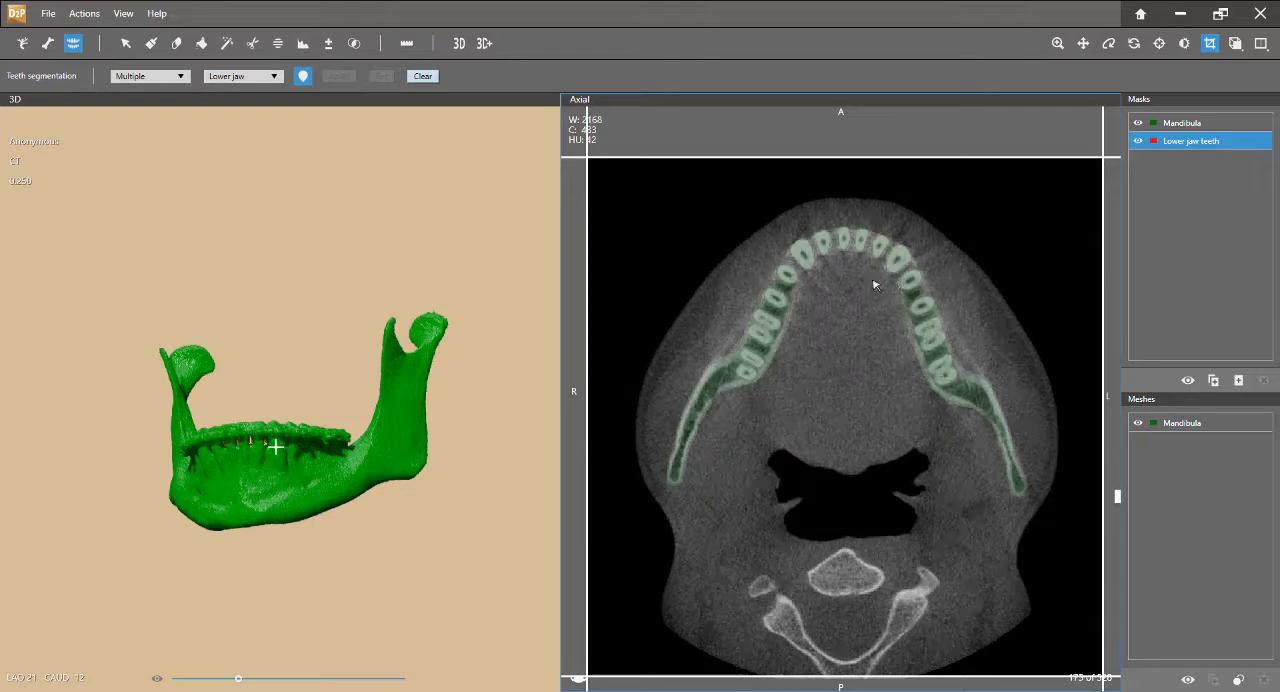
pyautogui.scroll(10, 787, 279)
pyautogui.click(787, 275)
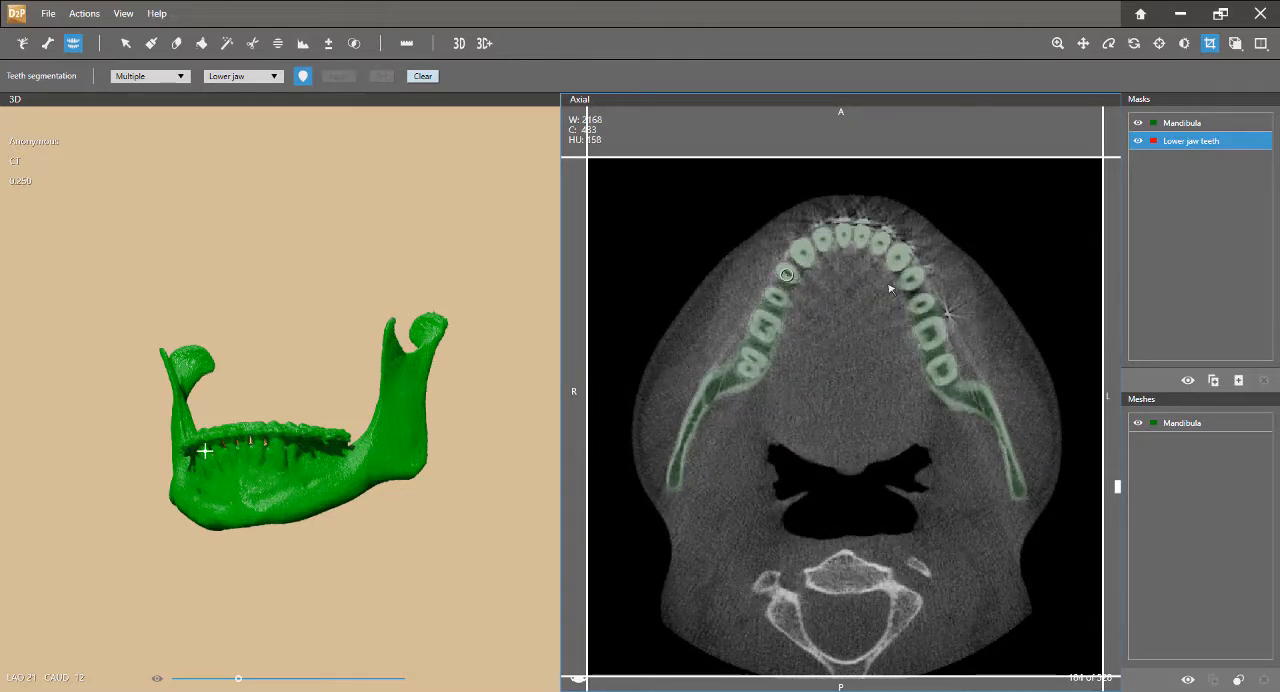
pyautogui.click(913, 278)
pyautogui.scroll(6, 863, 328)
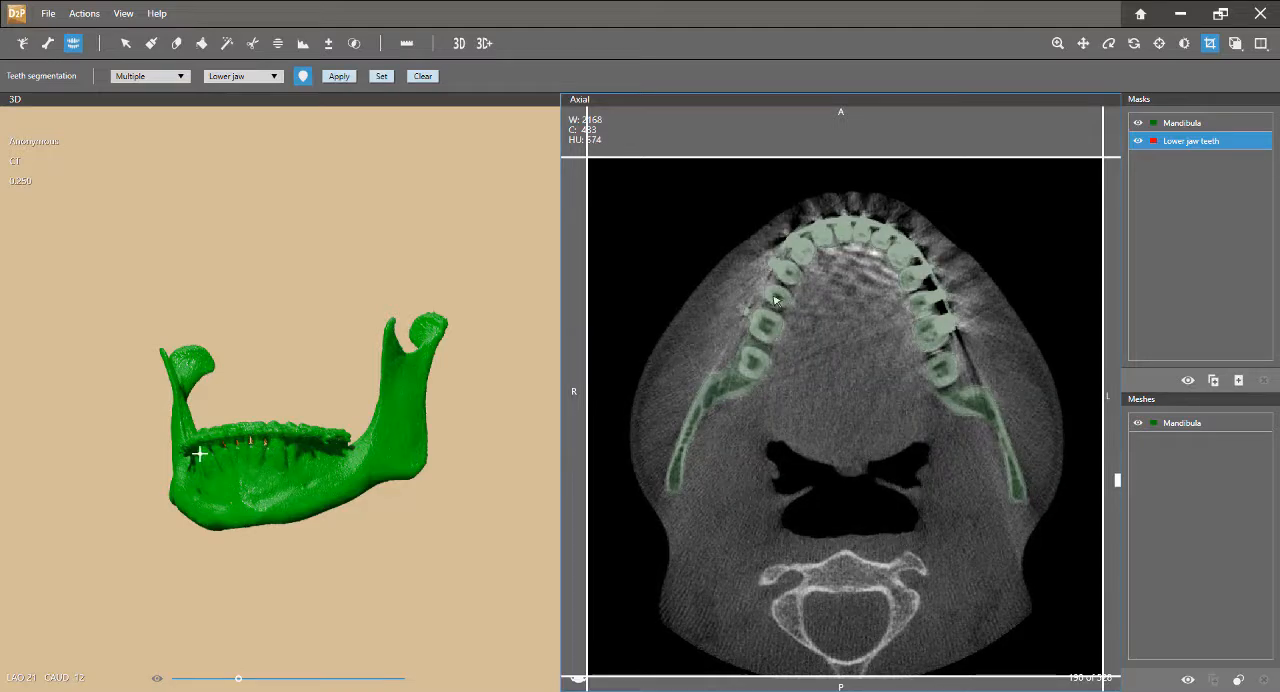
pyautogui.scroll(-5, 872, 310)
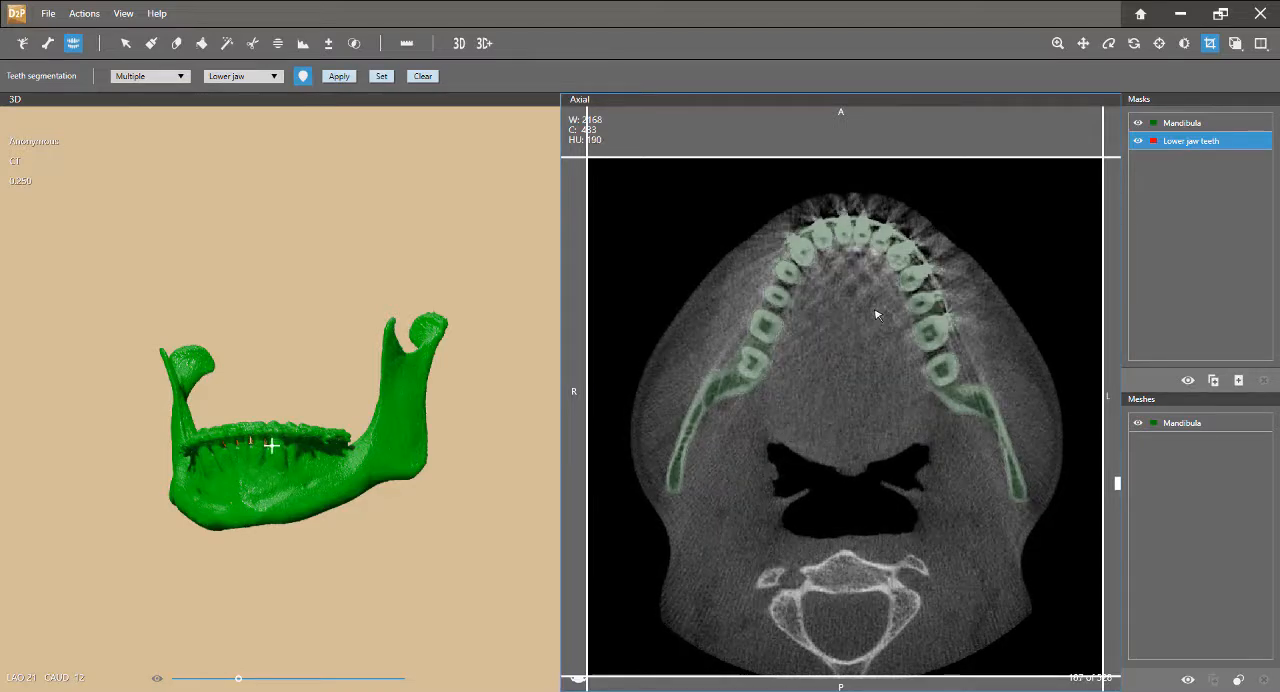
pyautogui.click(922, 302)
pyautogui.click(929, 330)
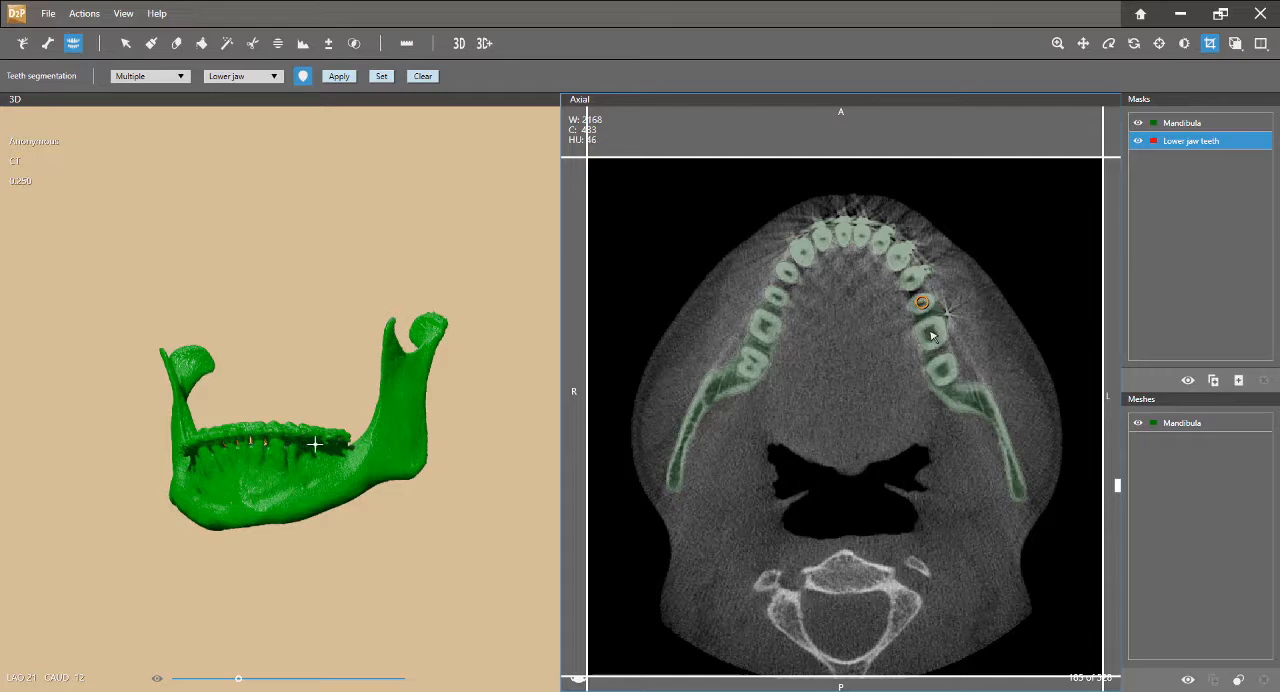
pyautogui.scroll(6, 783, 336)
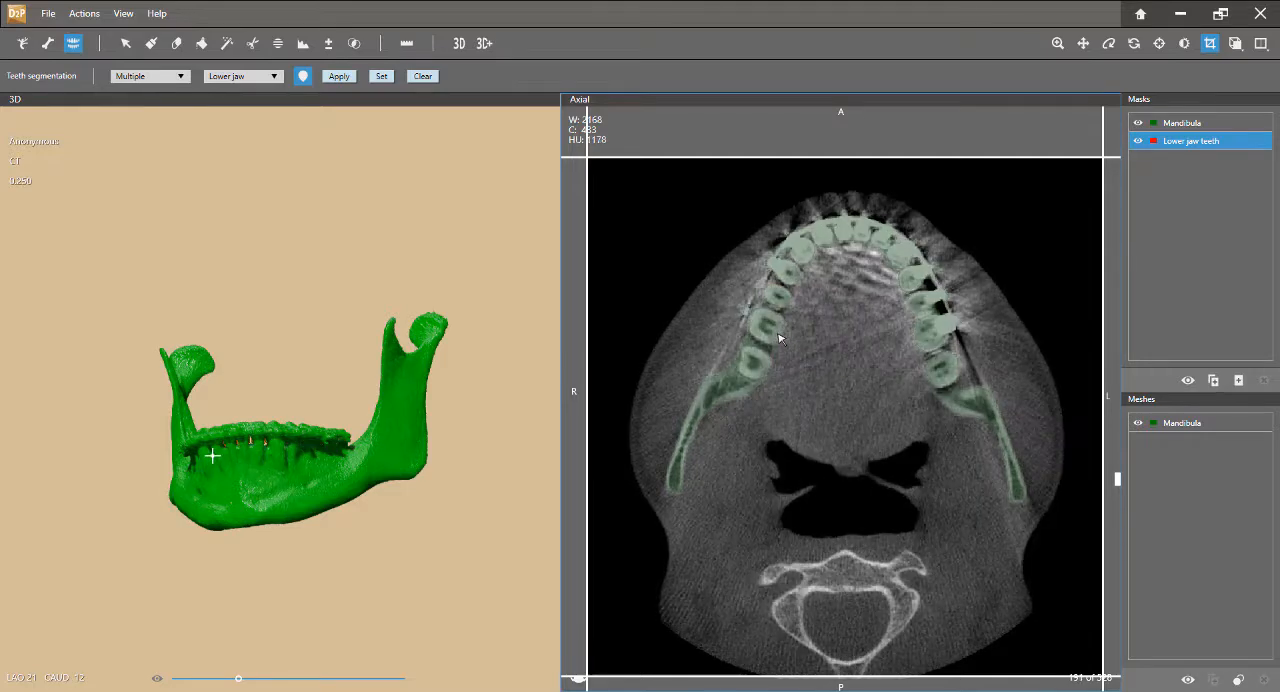
pyautogui.click(939, 373)
pyautogui.click(754, 366)
# Run the segmentation on the marked teeth and commit the result to the Lower jaw teeth mask
pyautogui.click(340, 77)
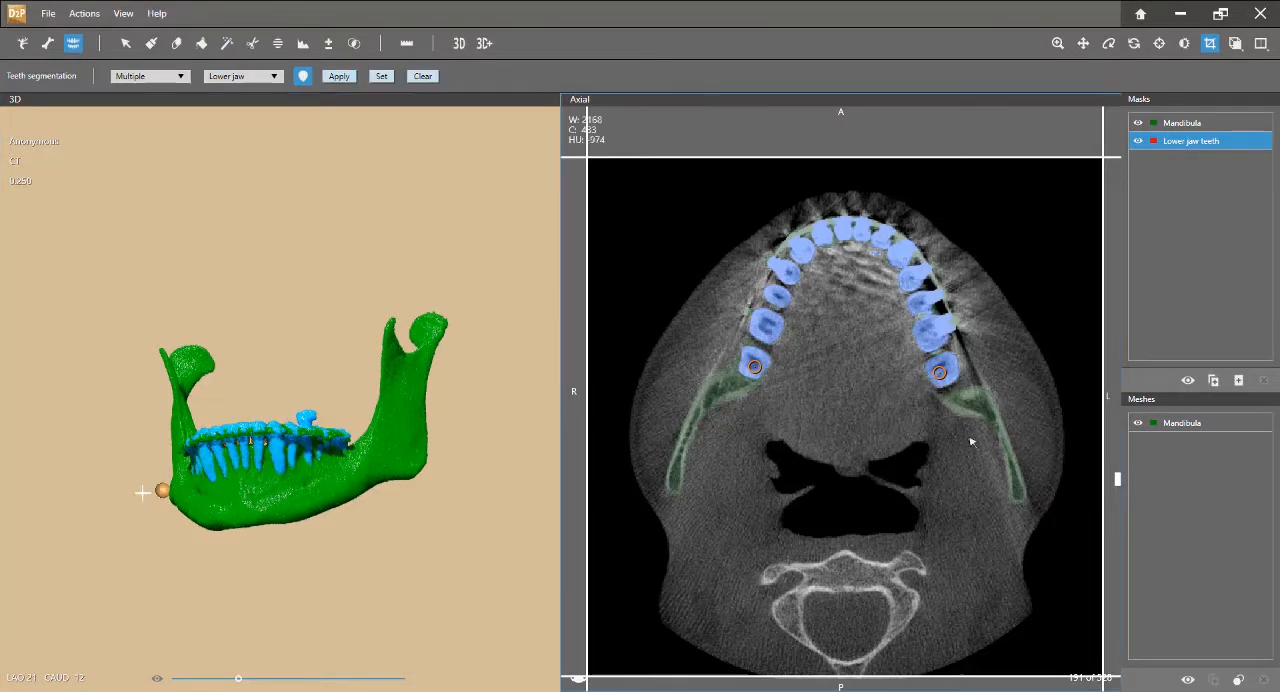
pyautogui.moveTo(335, 472); pyautogui.dragTo(229, 543)
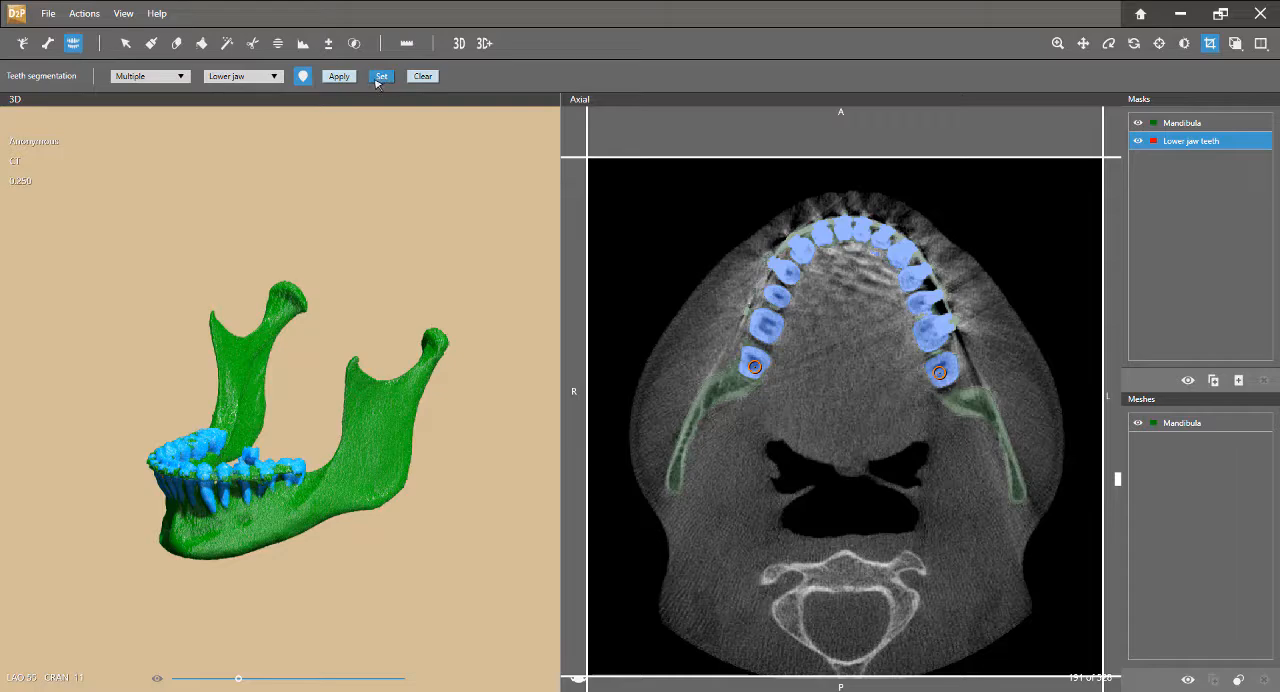
pyautogui.click(375, 77)
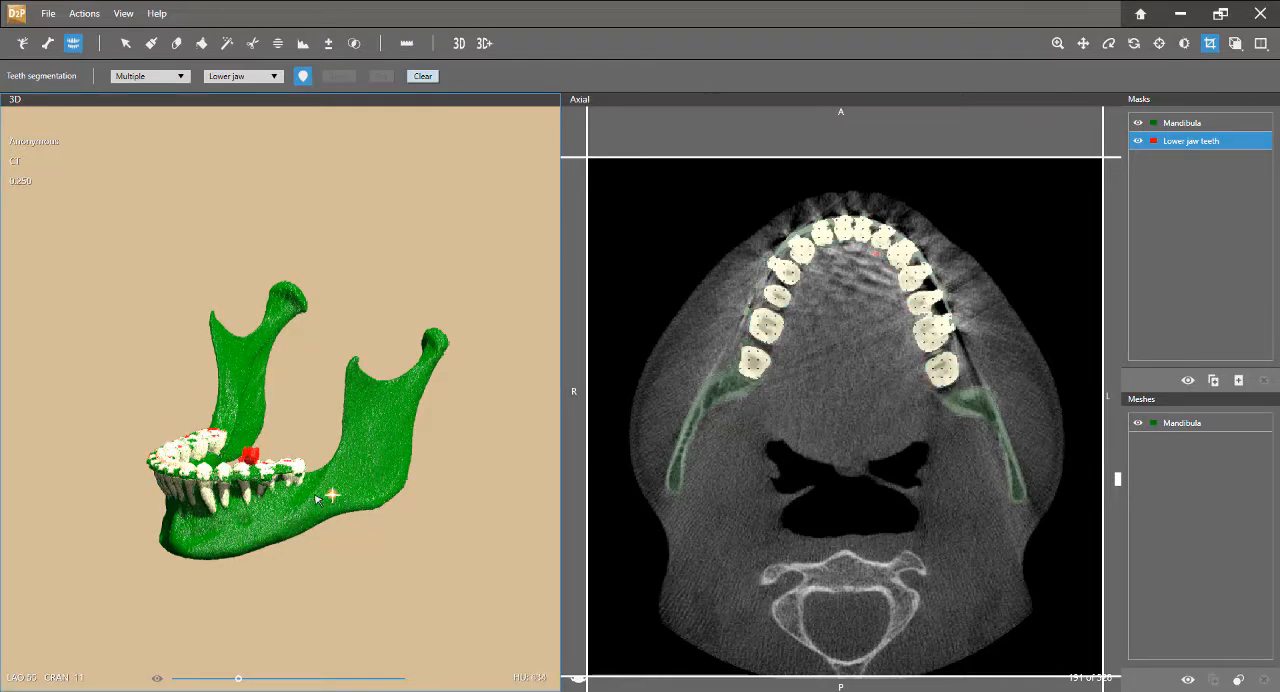
pyautogui.moveTo(274, 474); pyautogui.dragTo(438, 492, button='middle')
pyautogui.scroll(6, 430, 496)
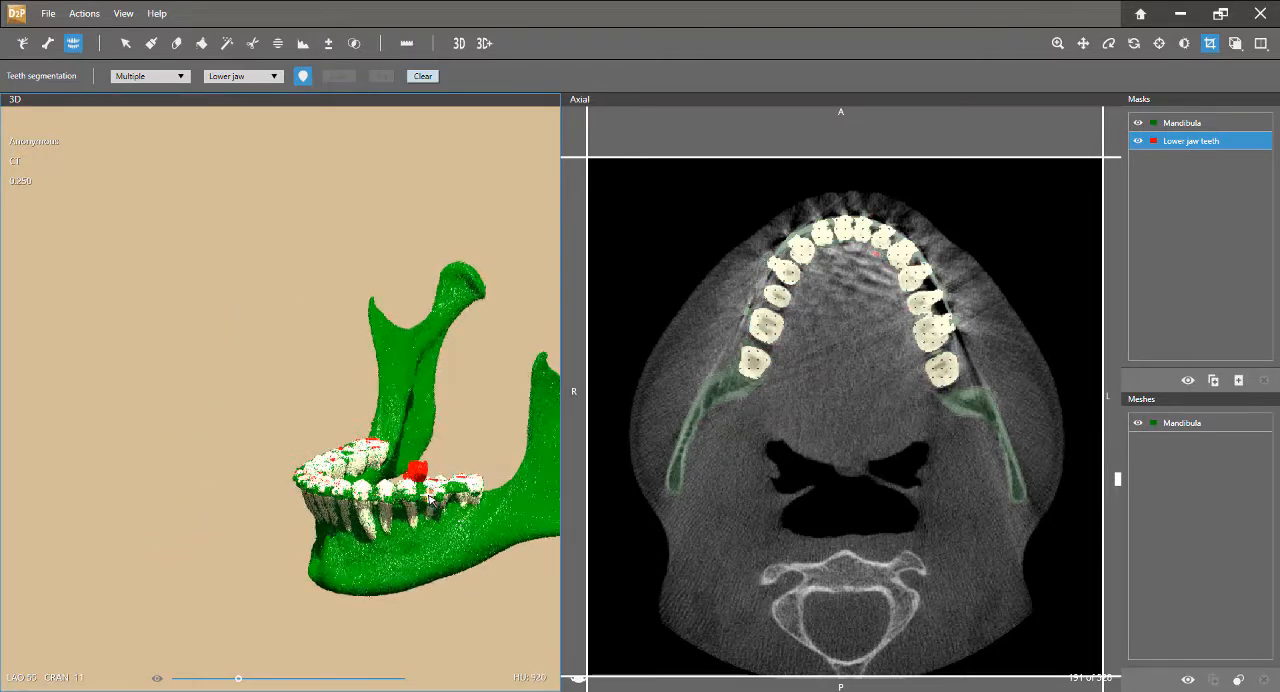
# Cut the stray block protruding above the tooth crowns out of the Lower jaw teeth mask in the 3D view
pyautogui.scroll(5, 430, 496)
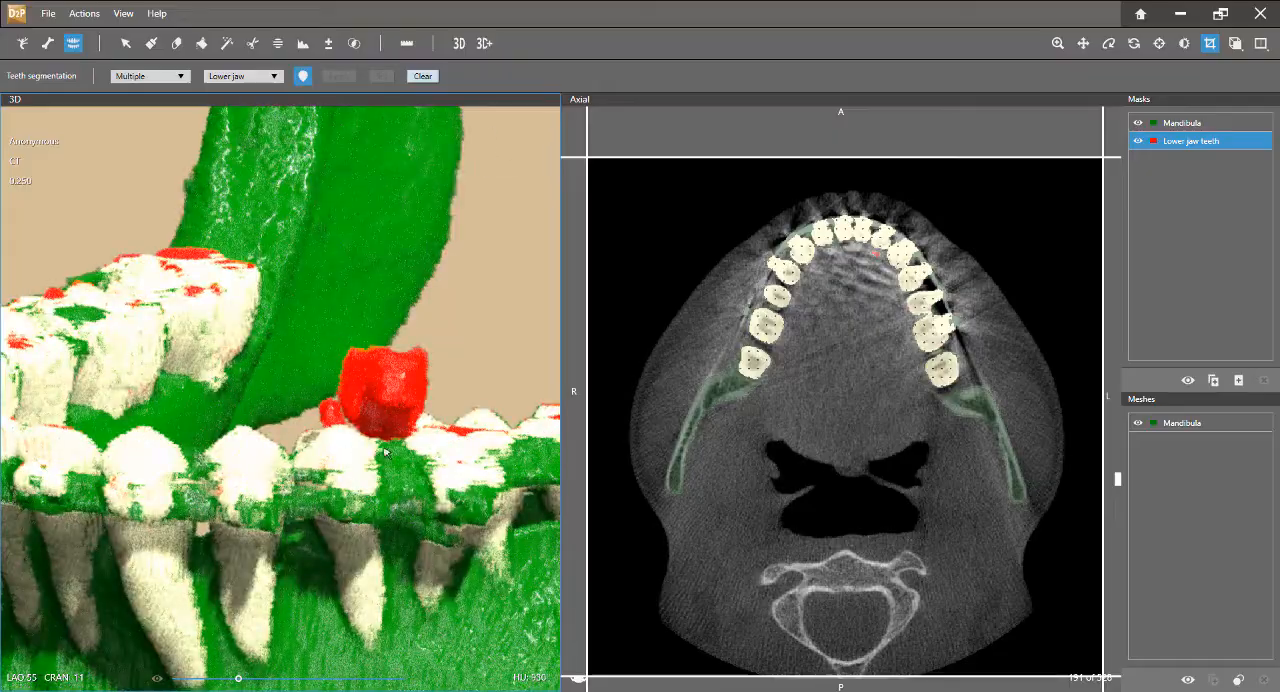
pyautogui.moveTo(386, 452); pyautogui.dragTo(535, 468, button='right')
pyautogui.moveTo(545, 468); pyautogui.dragTo(375, 428, button='middle')
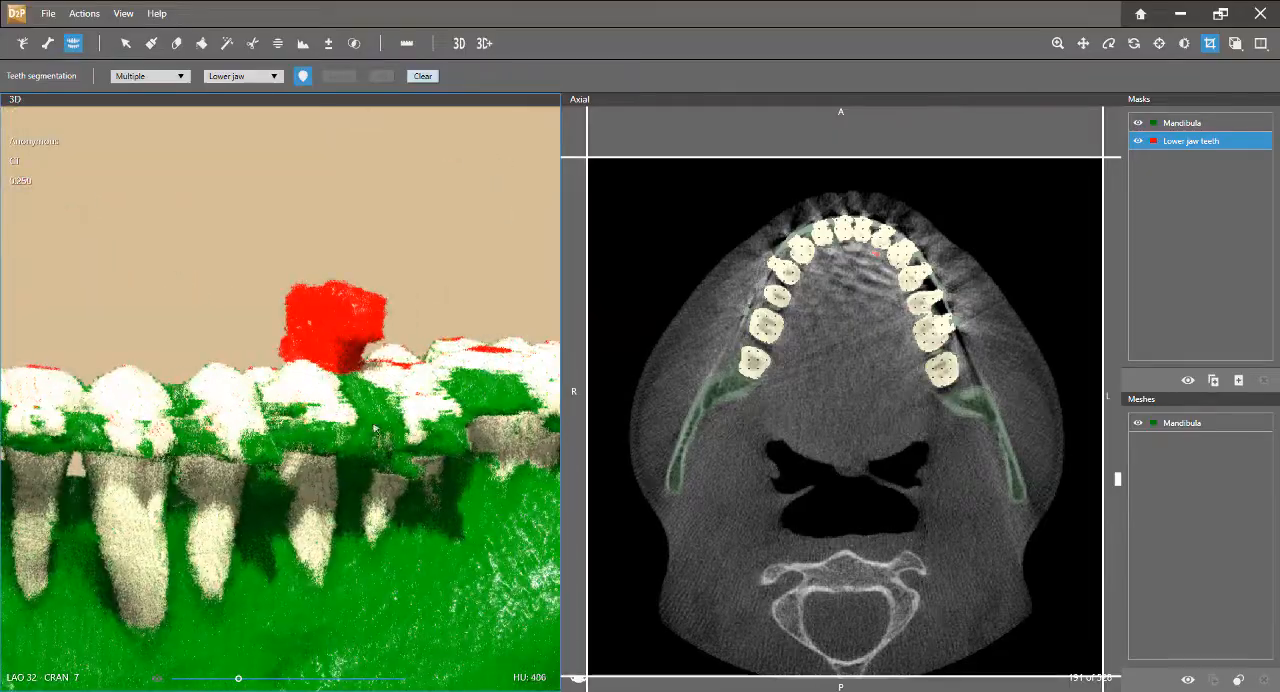
pyautogui.moveTo(455, 430); pyautogui.dragTo(332, 414, button='right')
pyautogui.moveTo(332, 414); pyautogui.dragTo(404, 436, button='middle')
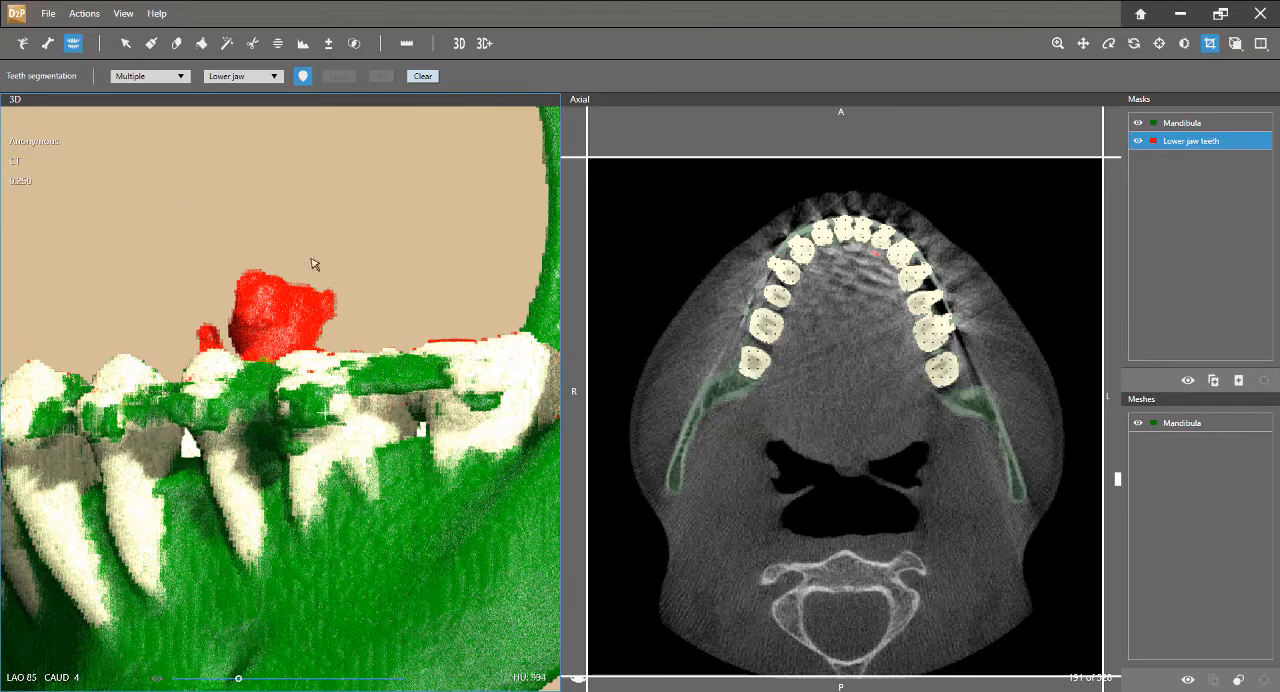
pyautogui.press('x')
pyautogui.click(234, 182)
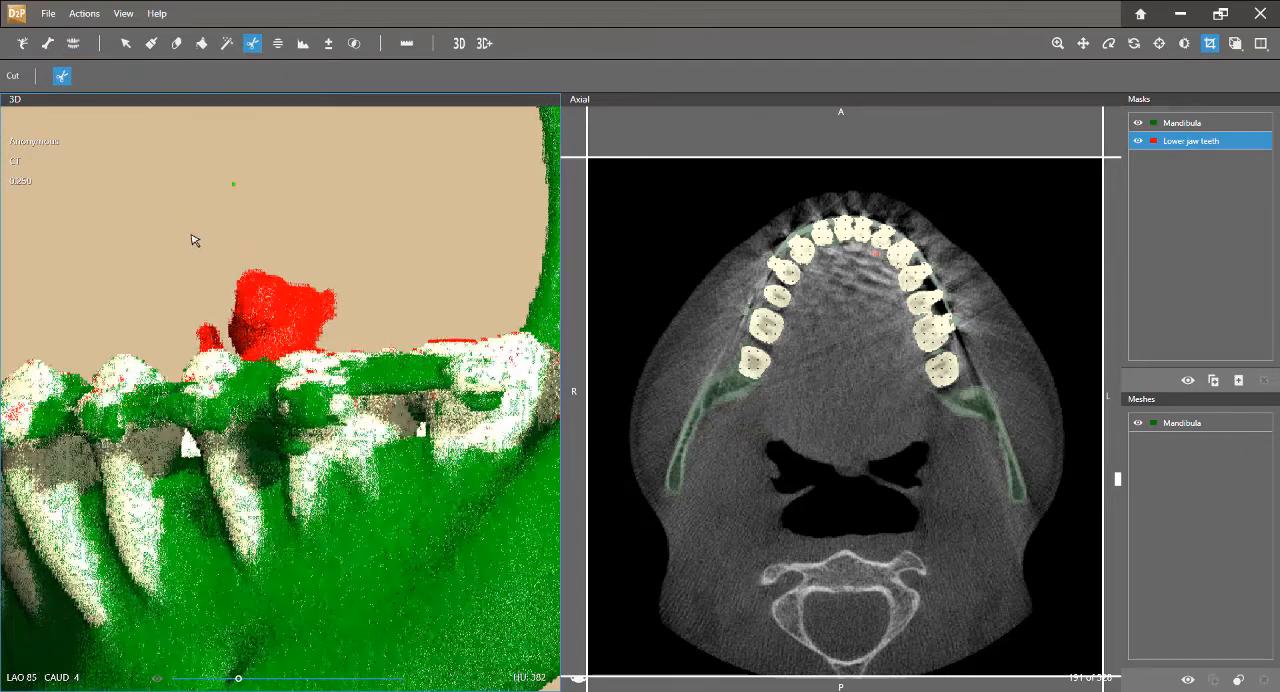
pyautogui.moveTo(158, 247); pyautogui.dragTo(143, 284)
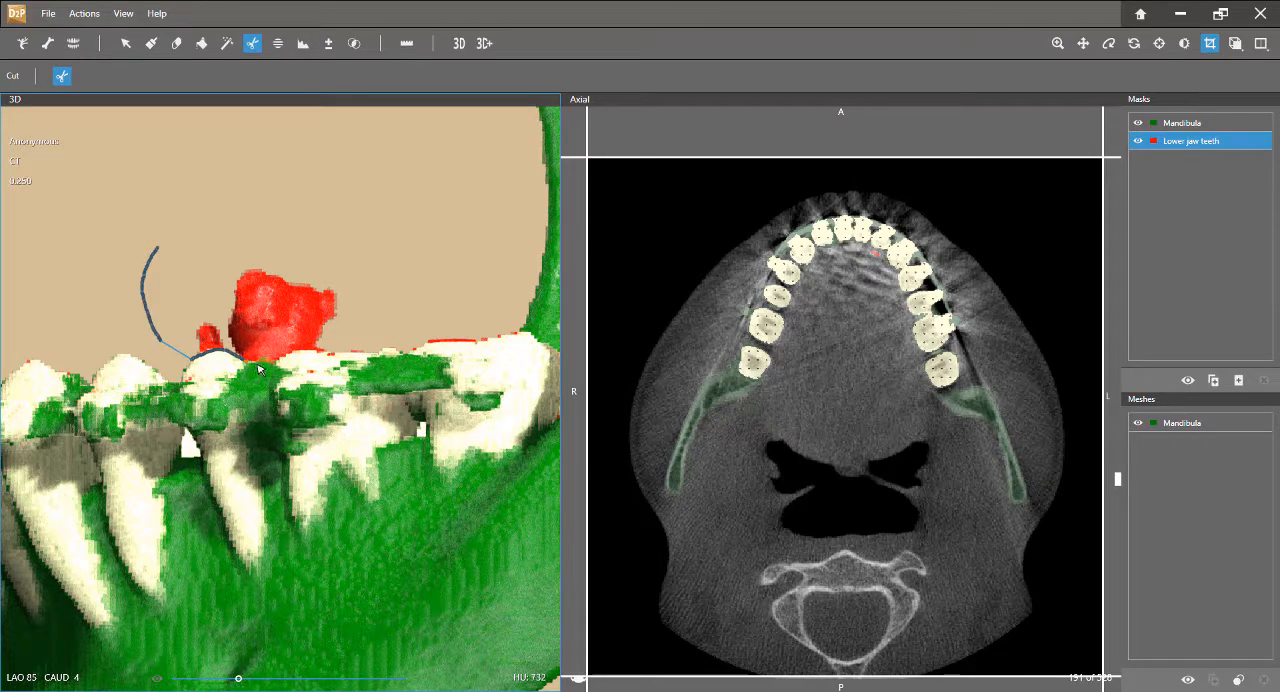
pyautogui.click(403, 255)
pyautogui.click(315, 231)
pyautogui.click(156, 250)
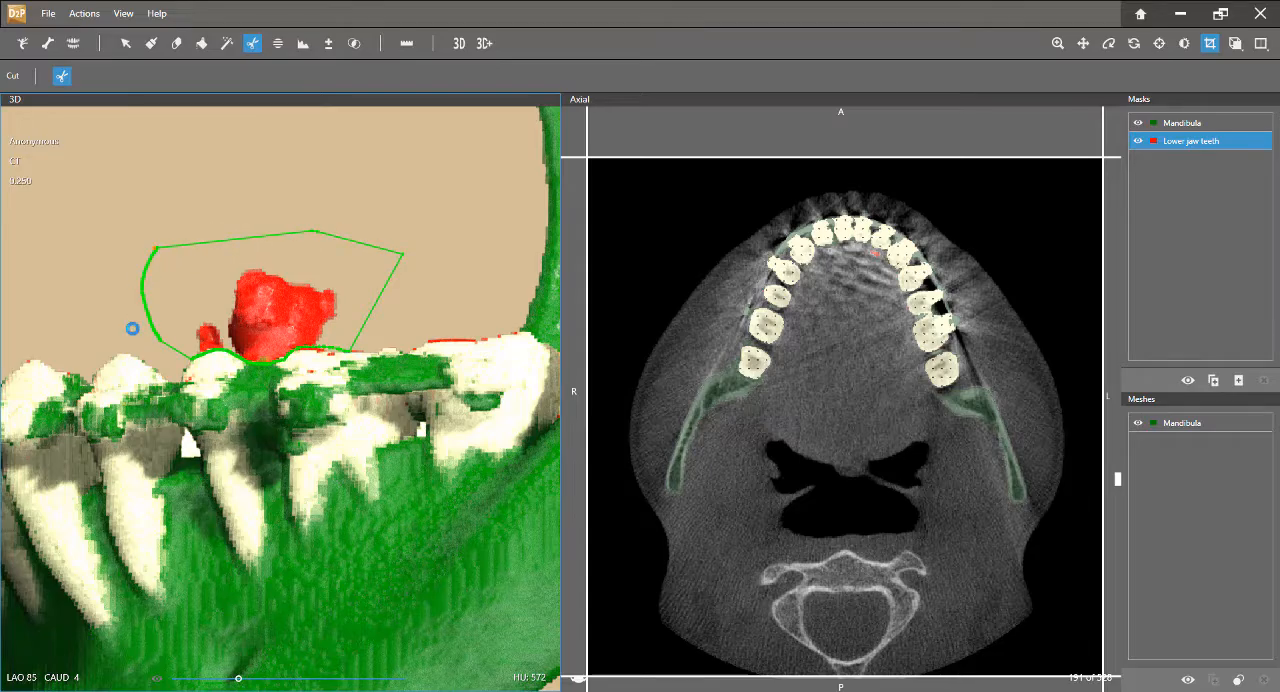
pyautogui.click(225, 306)
# Trim the remaining excess between the crowns beneath the removed block from the Lower jaw teeth mask
pyautogui.moveTo(311, 311); pyautogui.dragTo(398, 496, button='middle')
pyautogui.click(398, 491)
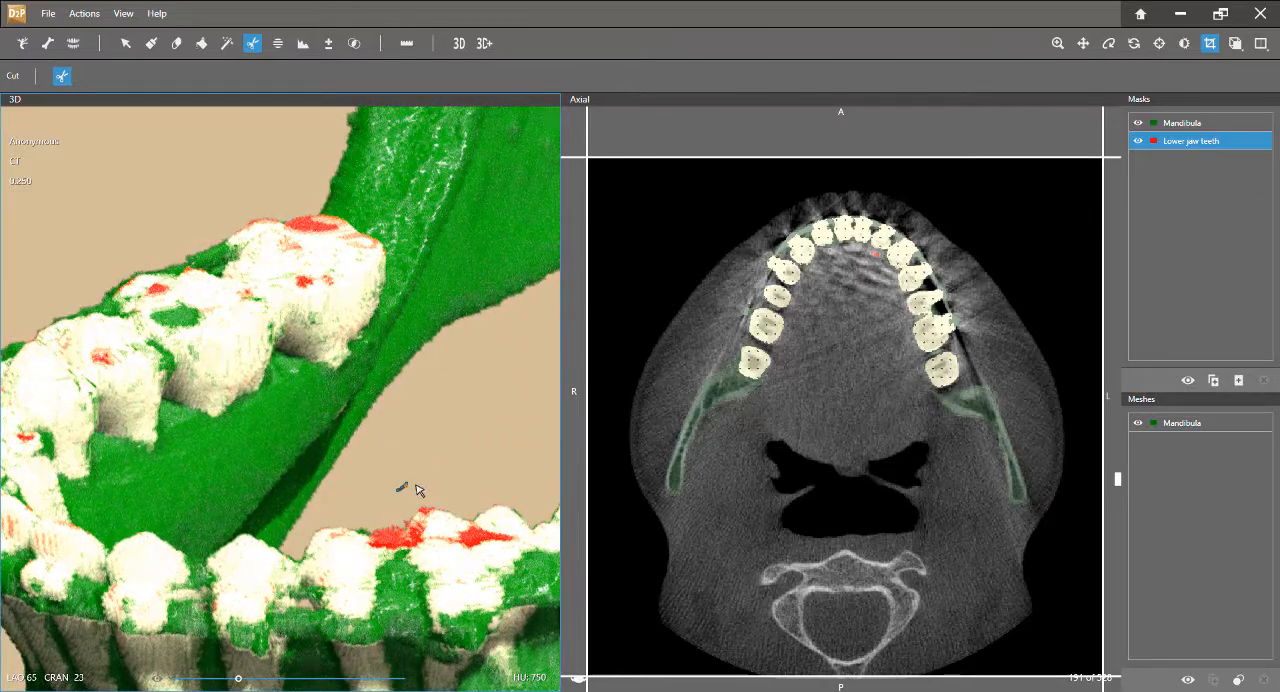
pyautogui.moveTo(443, 510); pyautogui.dragTo(444, 479, button='middle')
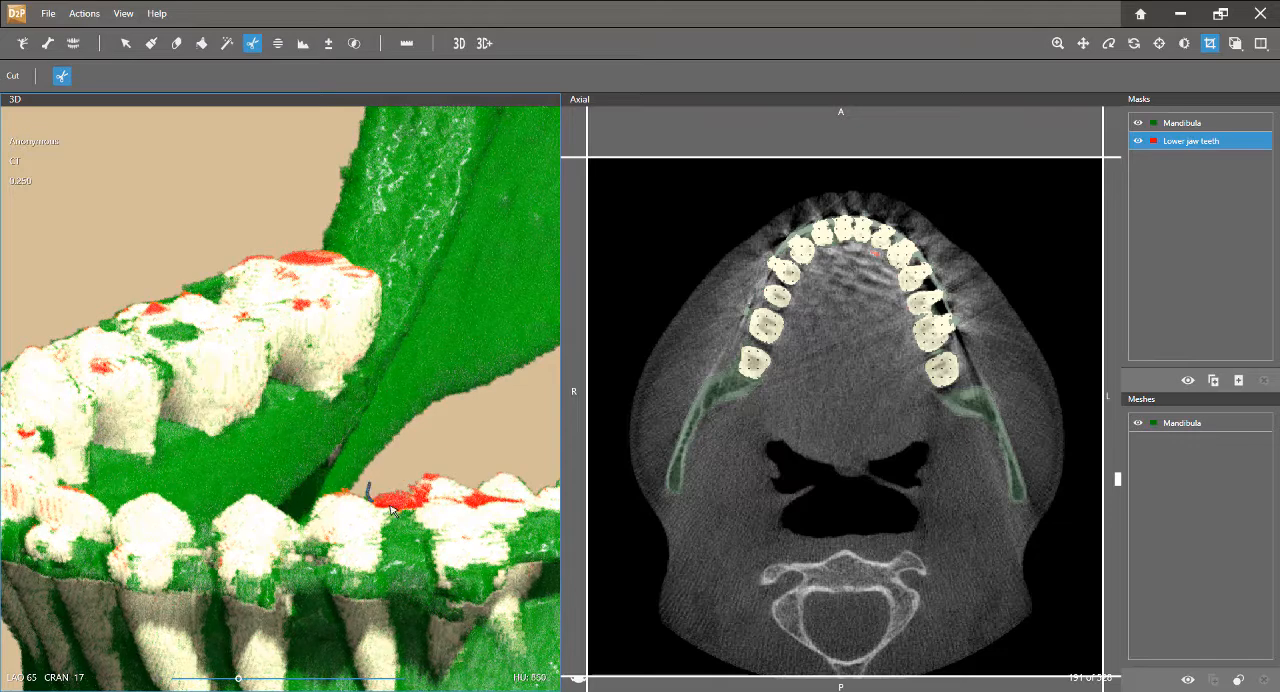
pyautogui.moveTo(418, 469); pyautogui.dragTo(421, 469)
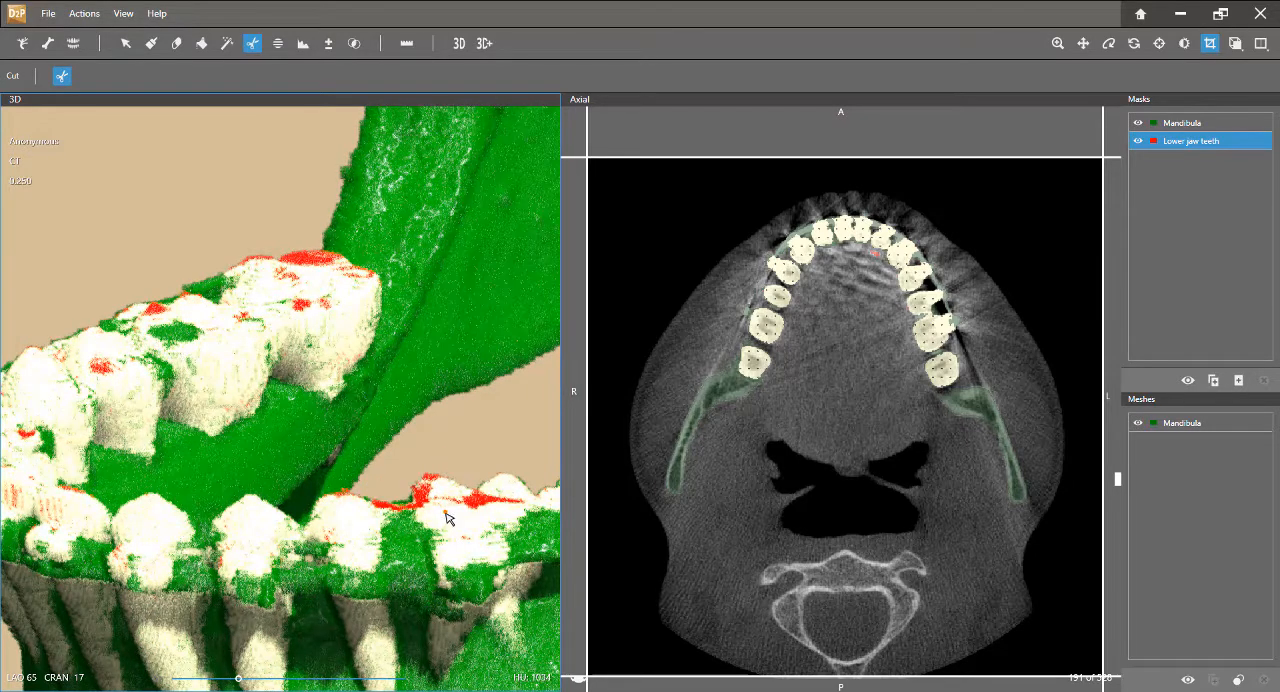
# Subtract the Lower jaw teeth mask from the Mandibula mask with a Boolean operation to make a new mask
pyautogui.moveTo(470, 535); pyautogui.dragTo(330, 458, button='middle')
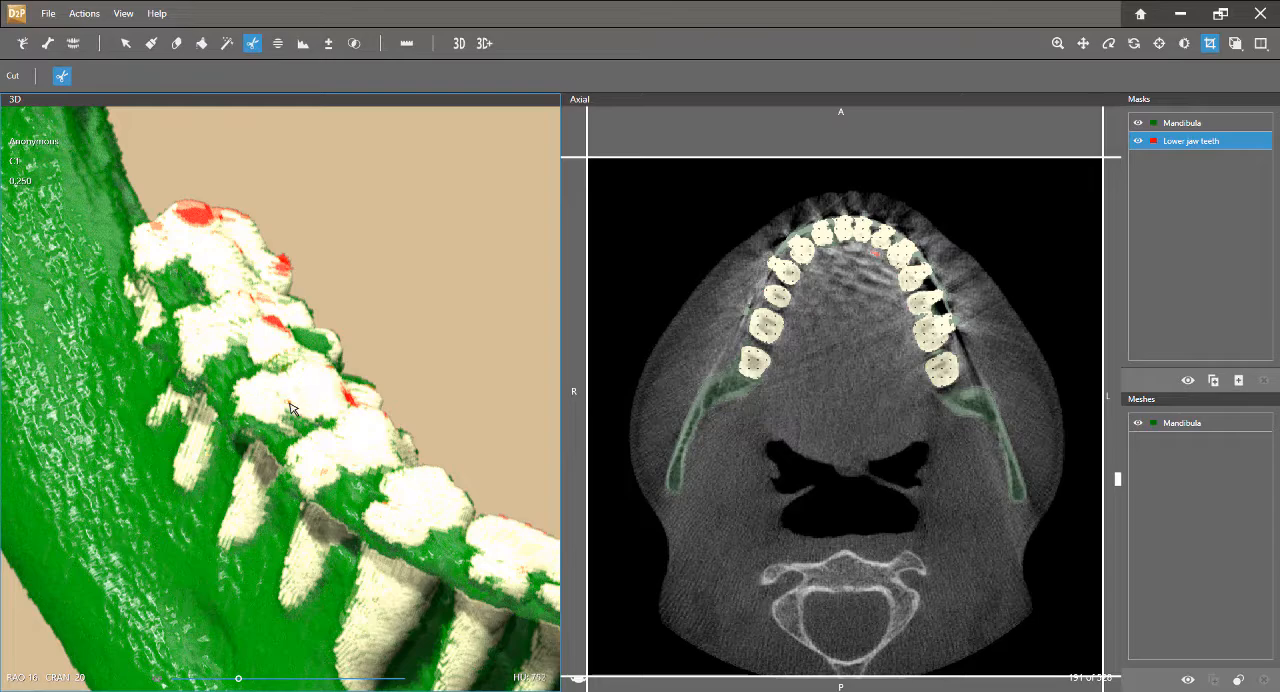
pyautogui.moveTo(286, 426); pyautogui.dragTo(272, 341, button='middle')
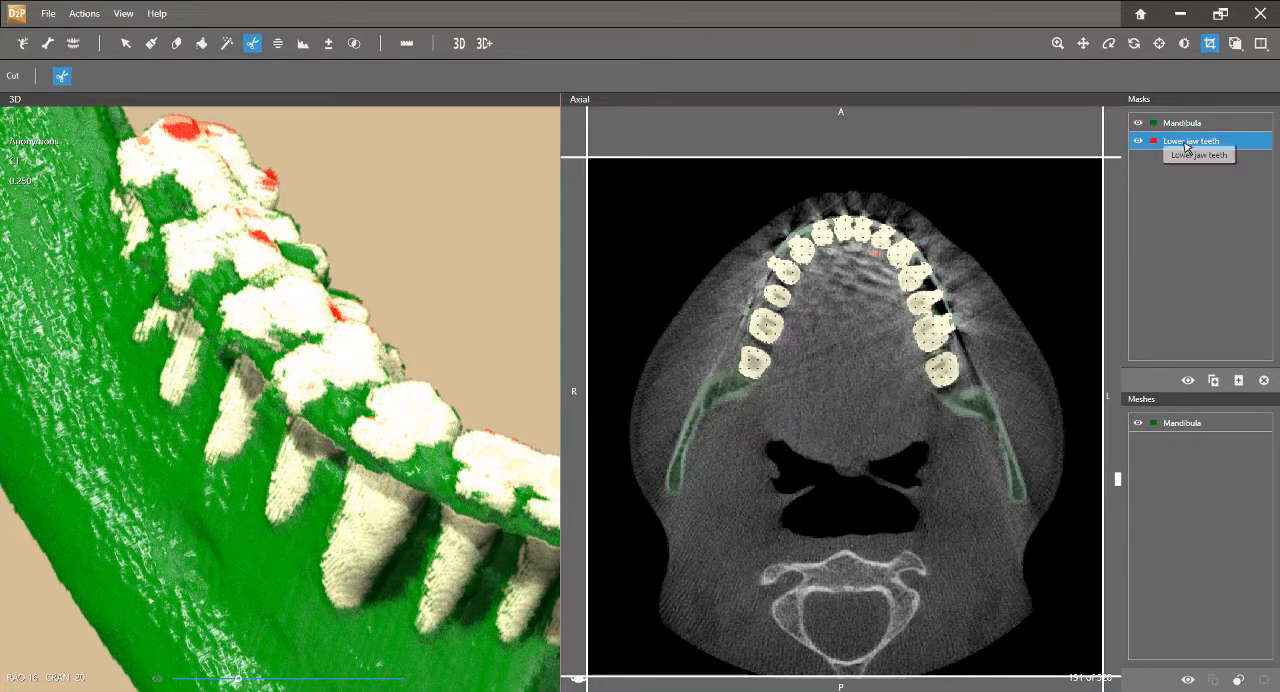
pyautogui.scroll(-5, 352, 416)
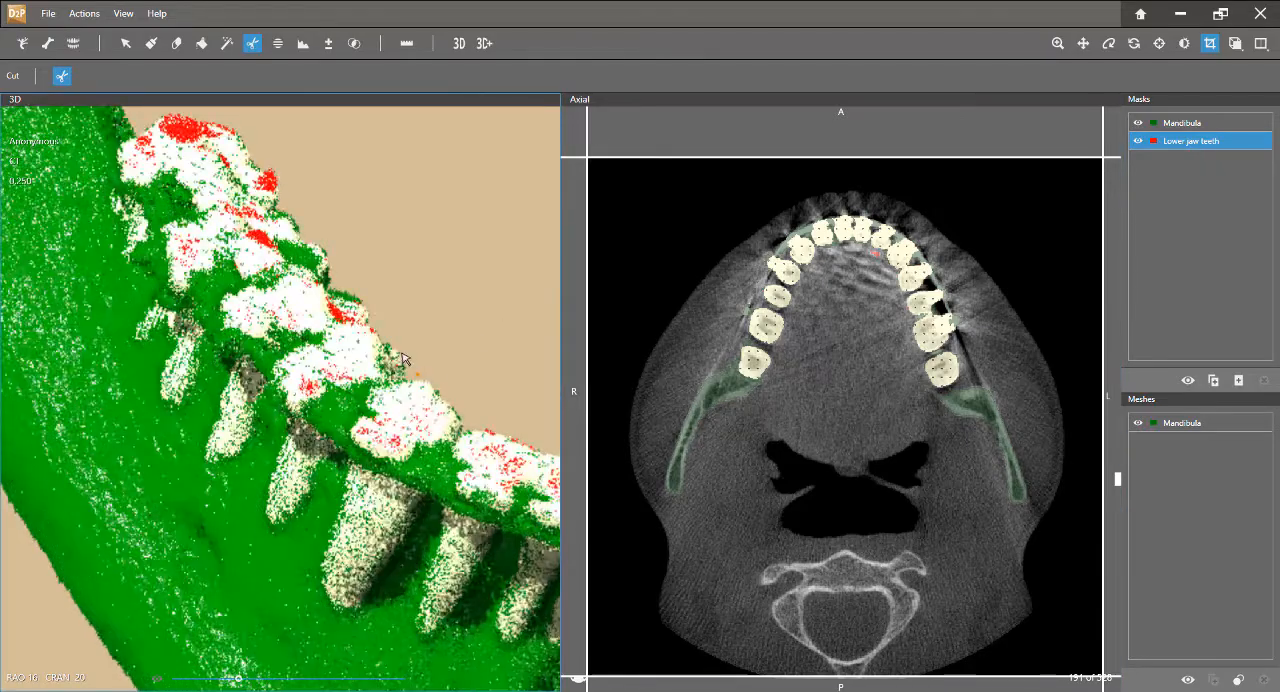
pyautogui.scroll(-2, 352, 416)
pyautogui.moveTo(377, 388); pyautogui.dragTo(330, 412, button='middle')
pyautogui.click(354, 43)
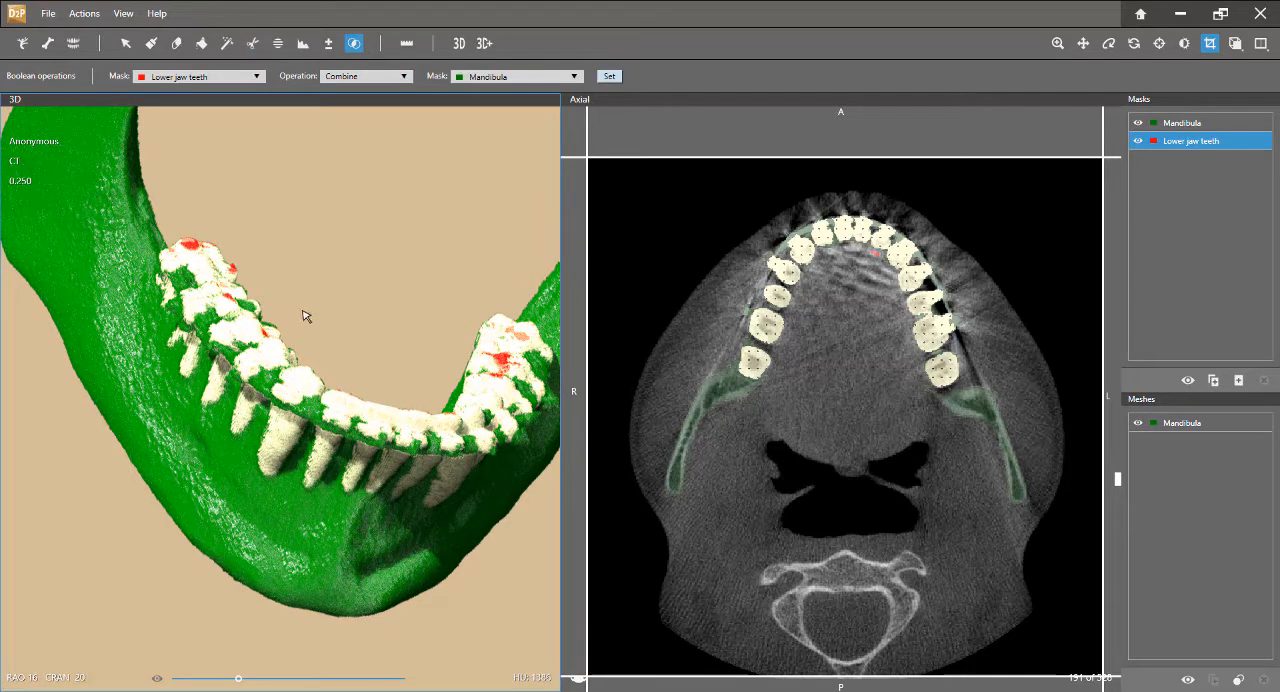
pyautogui.click(257, 77)
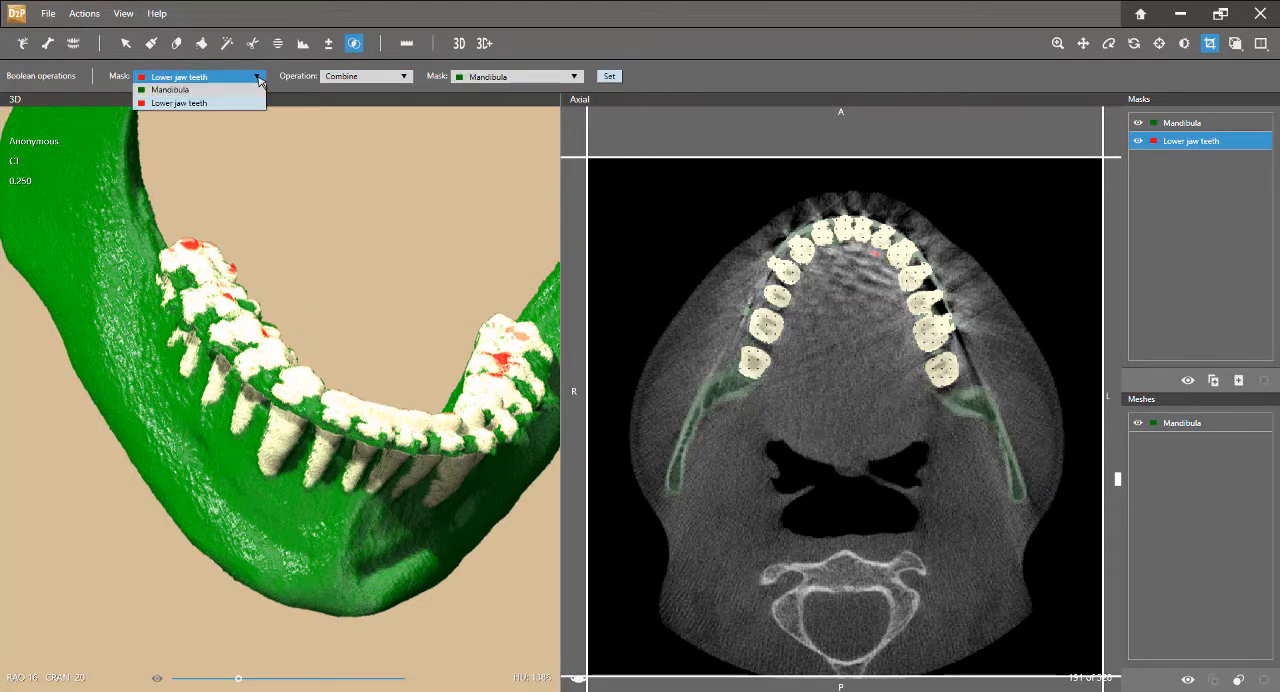
pyautogui.click(165, 90)
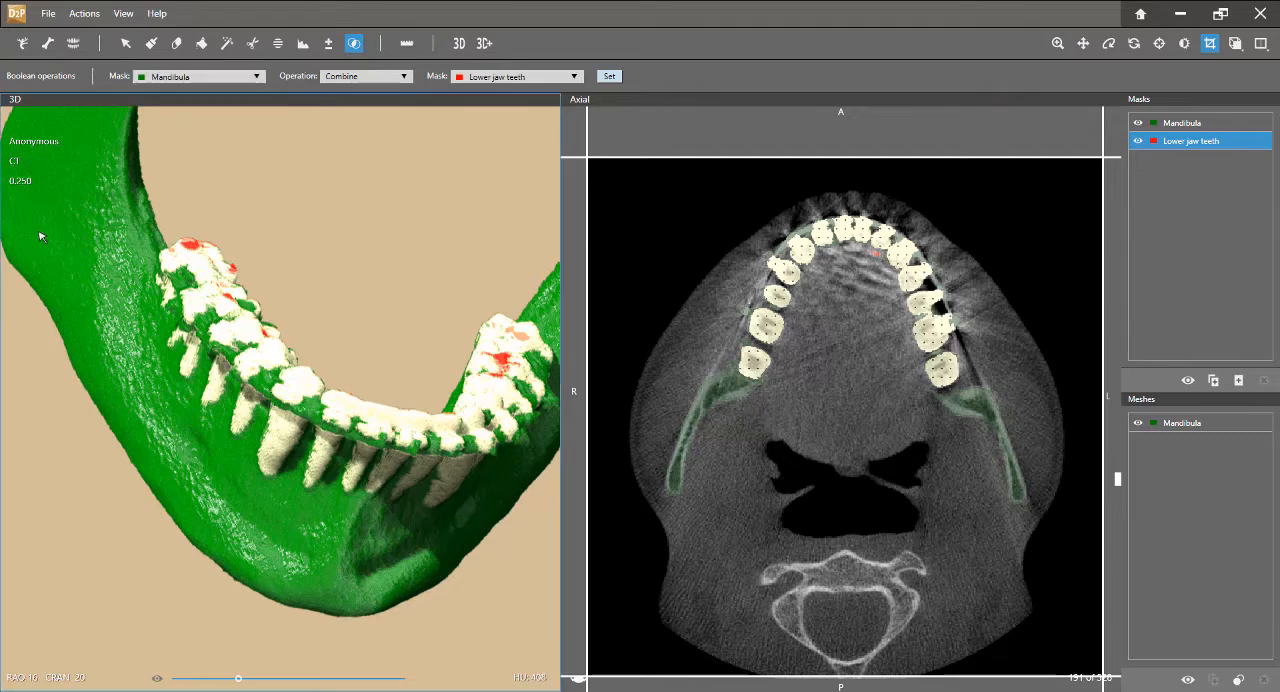
pyautogui.click(350, 77)
pyautogui.click(339, 103)
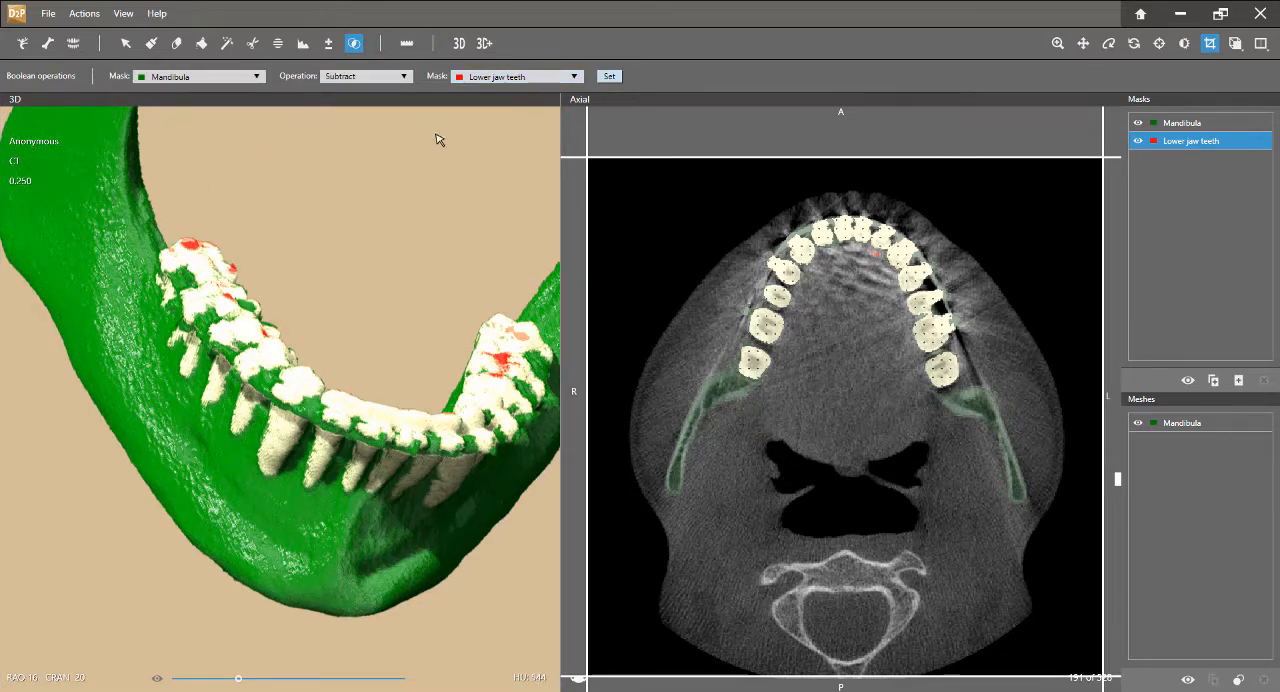
pyautogui.click(610, 77)
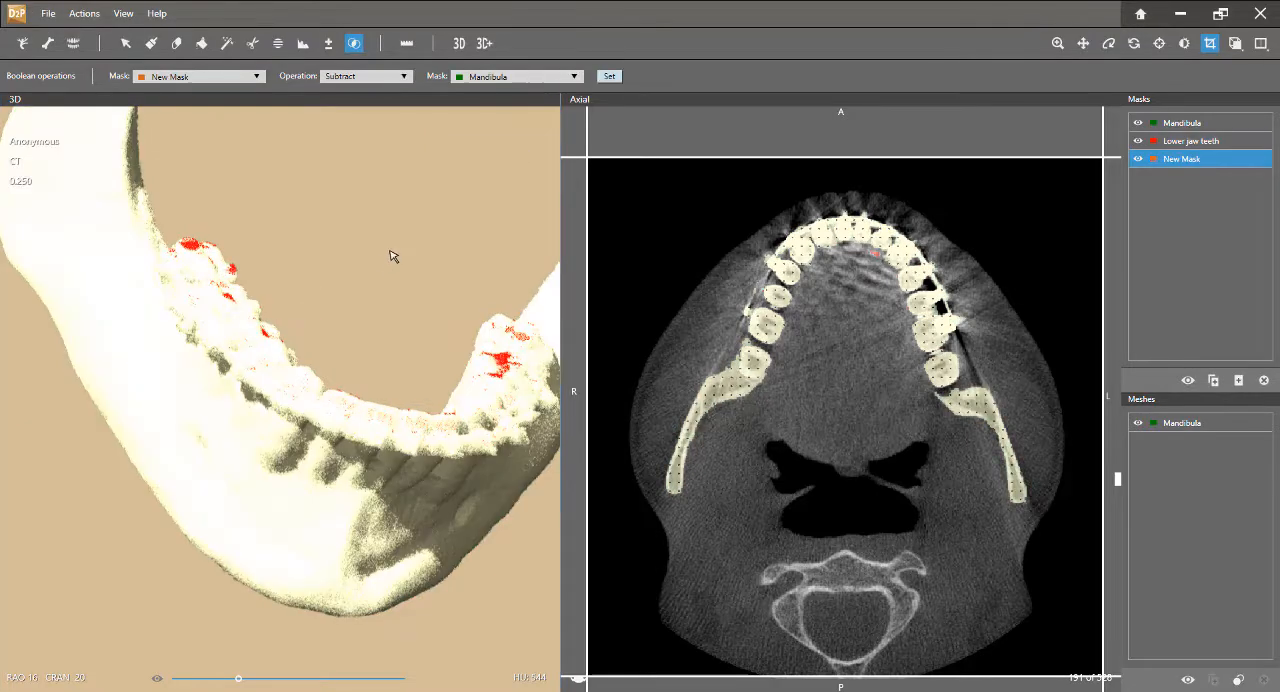
# Hide the Mandibula and Lower jaw teeth masks and inspect the tooth sockets of the new mask in 3D
pyautogui.click(1139, 124)
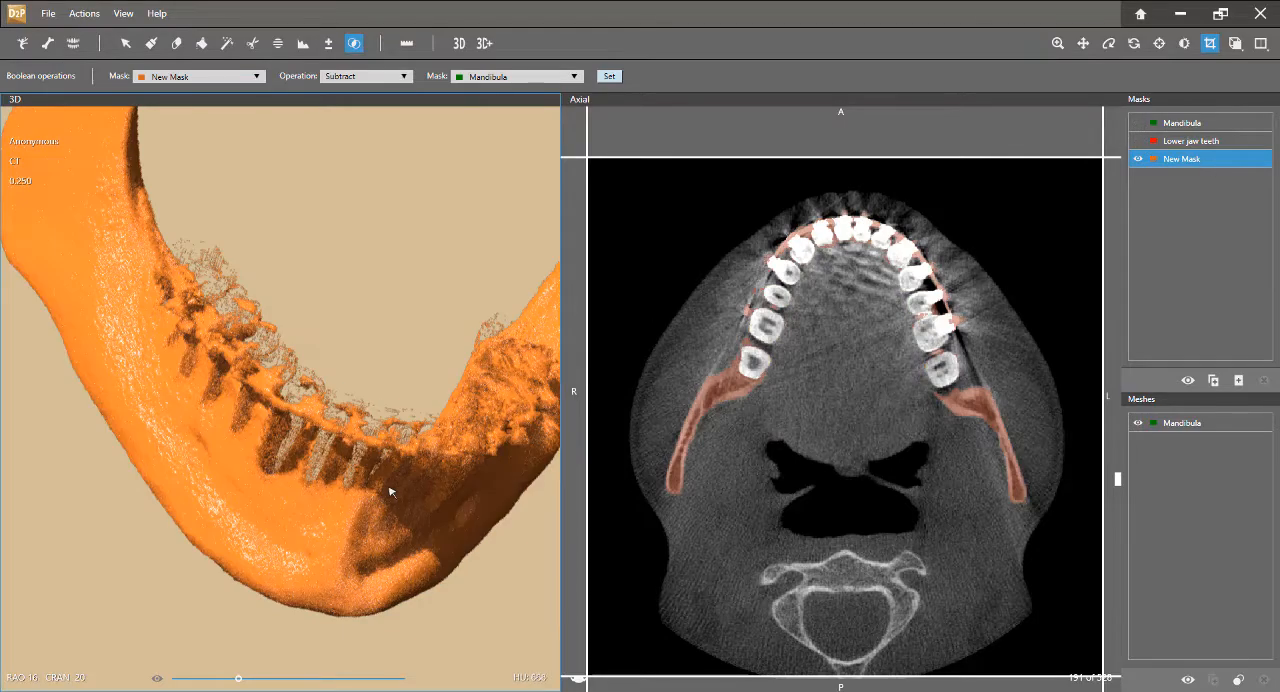
pyautogui.moveTo(390, 491); pyautogui.dragTo(283, 239)
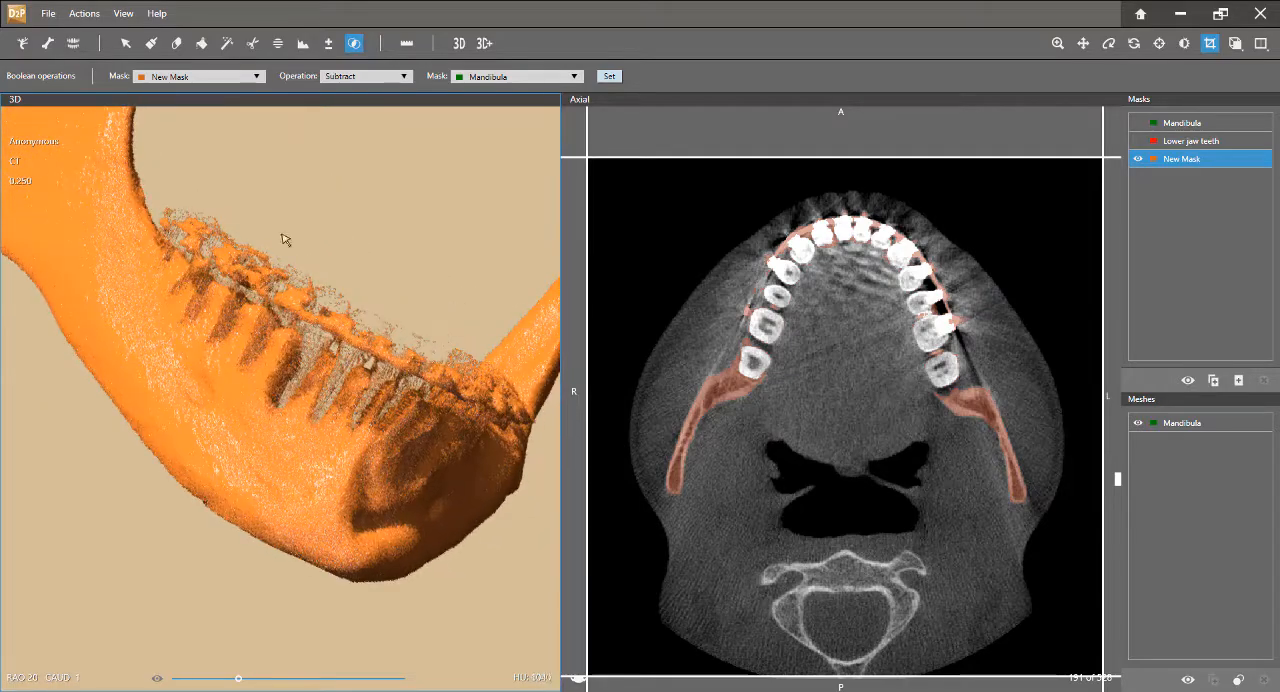
pyautogui.scroll(5, 328, 368)
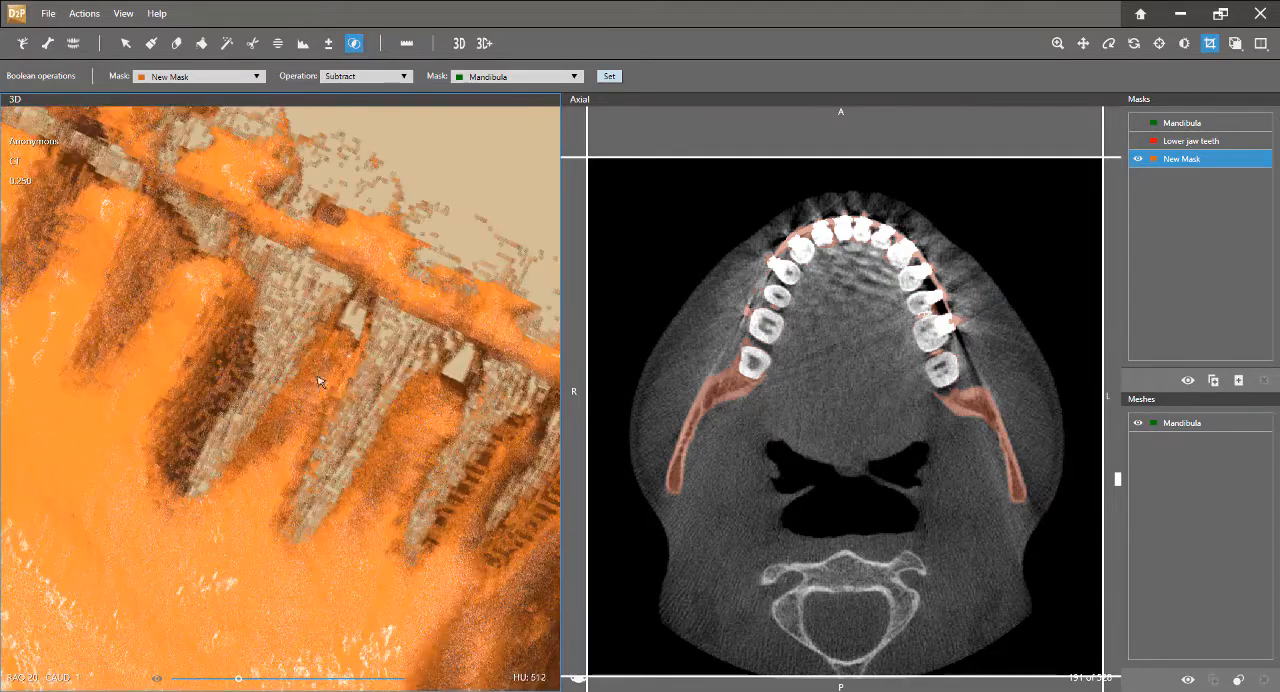
pyautogui.moveTo(341, 413); pyautogui.dragTo(307, 397)
pyautogui.scroll(-5, 307, 397)
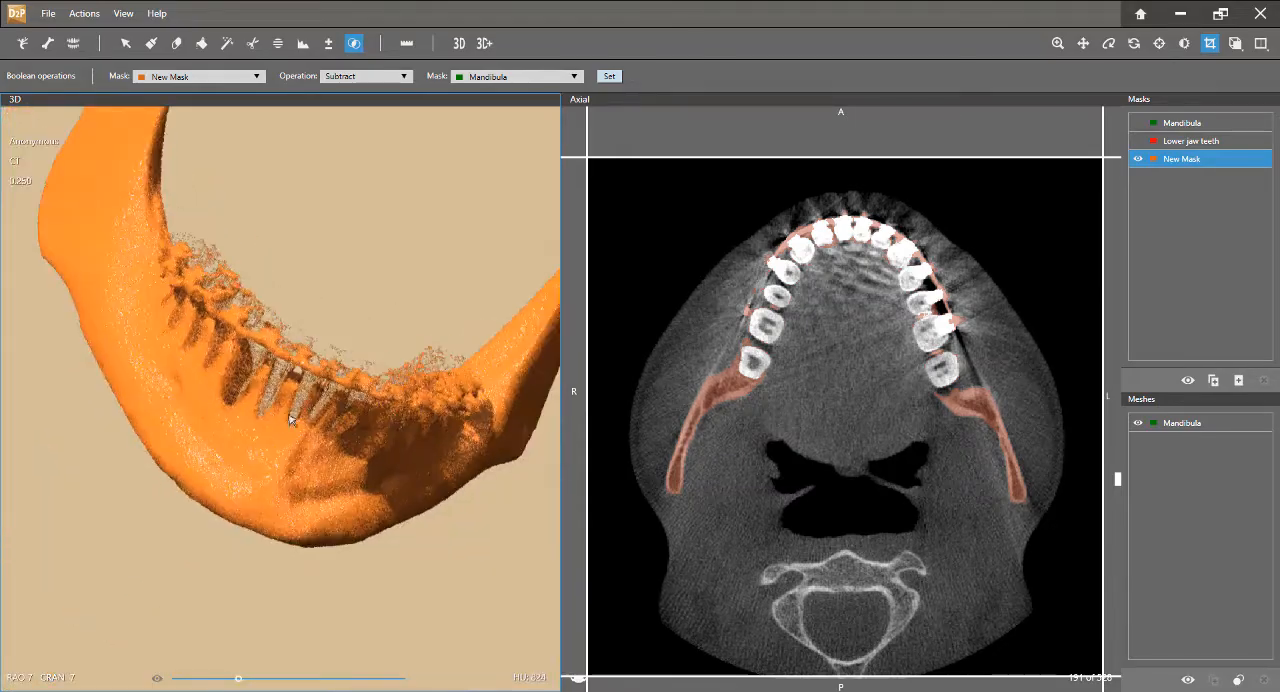
pyautogui.moveTo(341, 437); pyautogui.dragTo(213, 318)
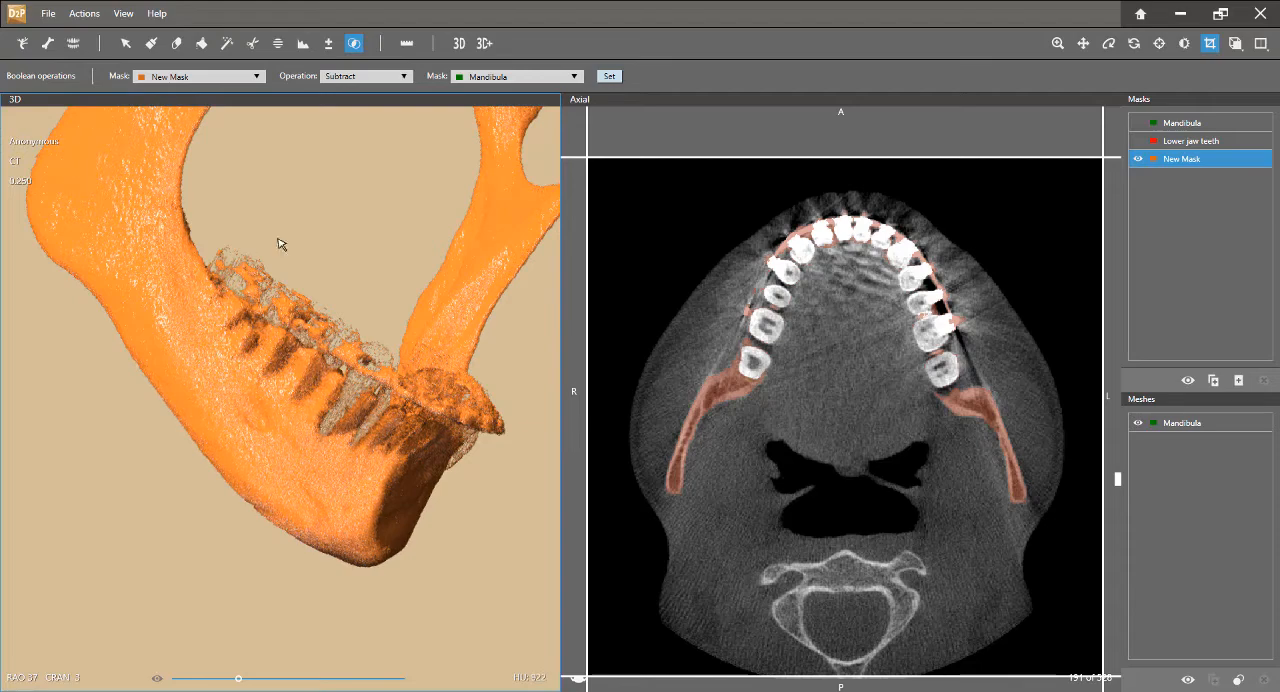
# Erode the new mask by 1 px to remove the thin shell left around the teeth
pyautogui.click(329, 45)
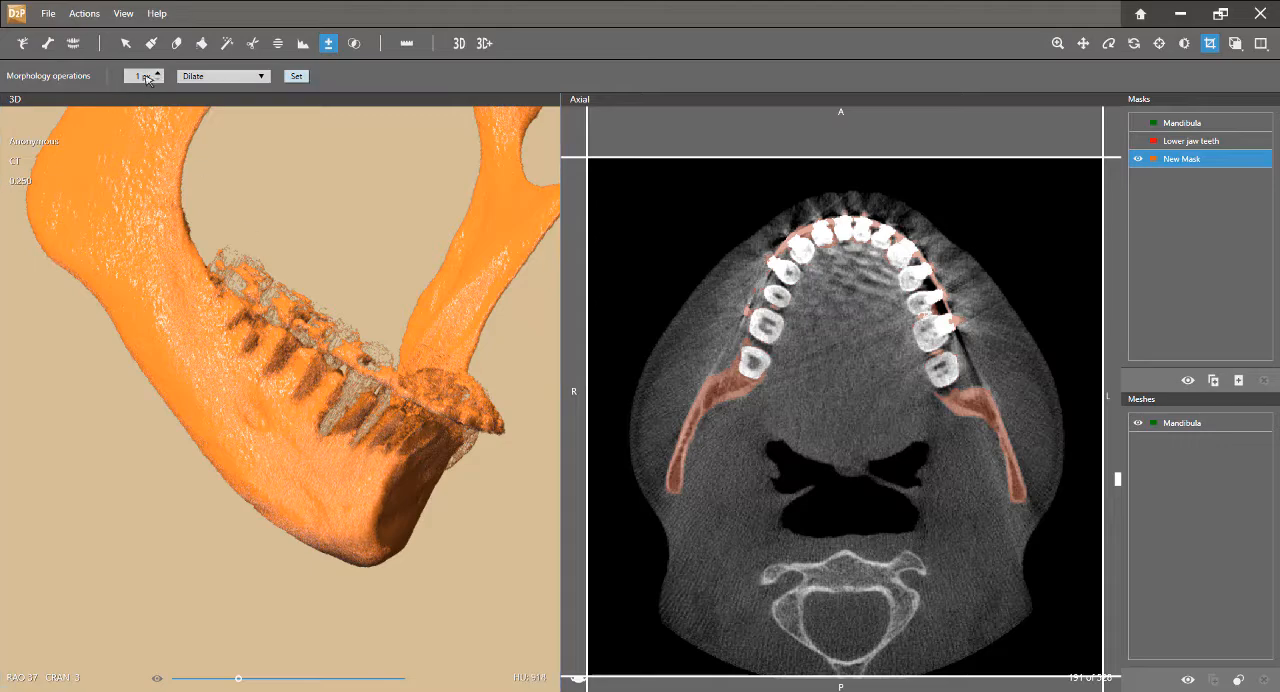
pyautogui.click(201, 81)
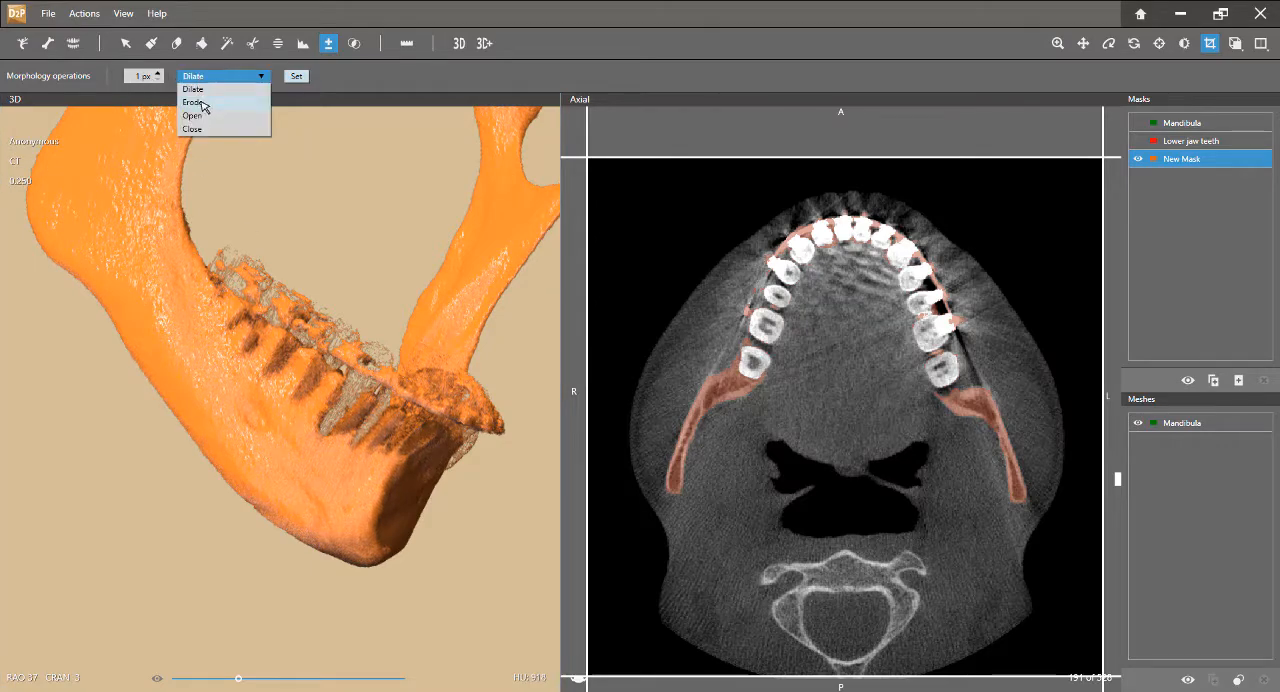
pyautogui.click(193, 102)
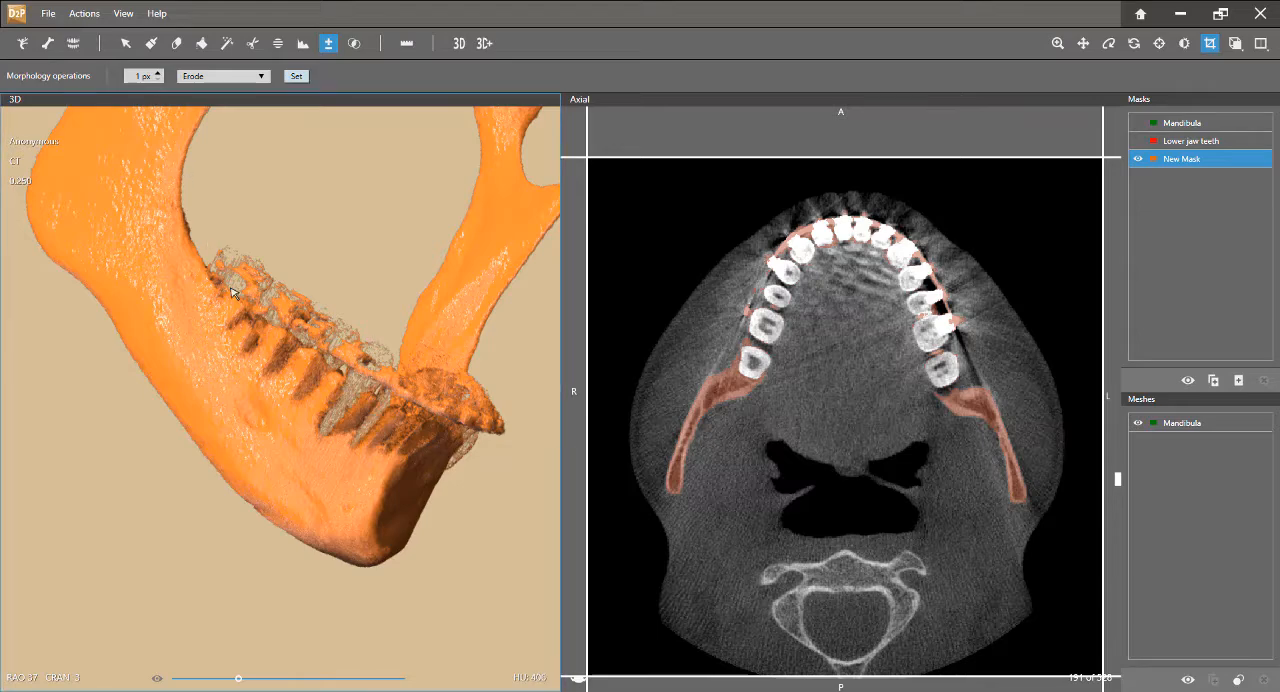
pyautogui.scroll(5, 231, 291)
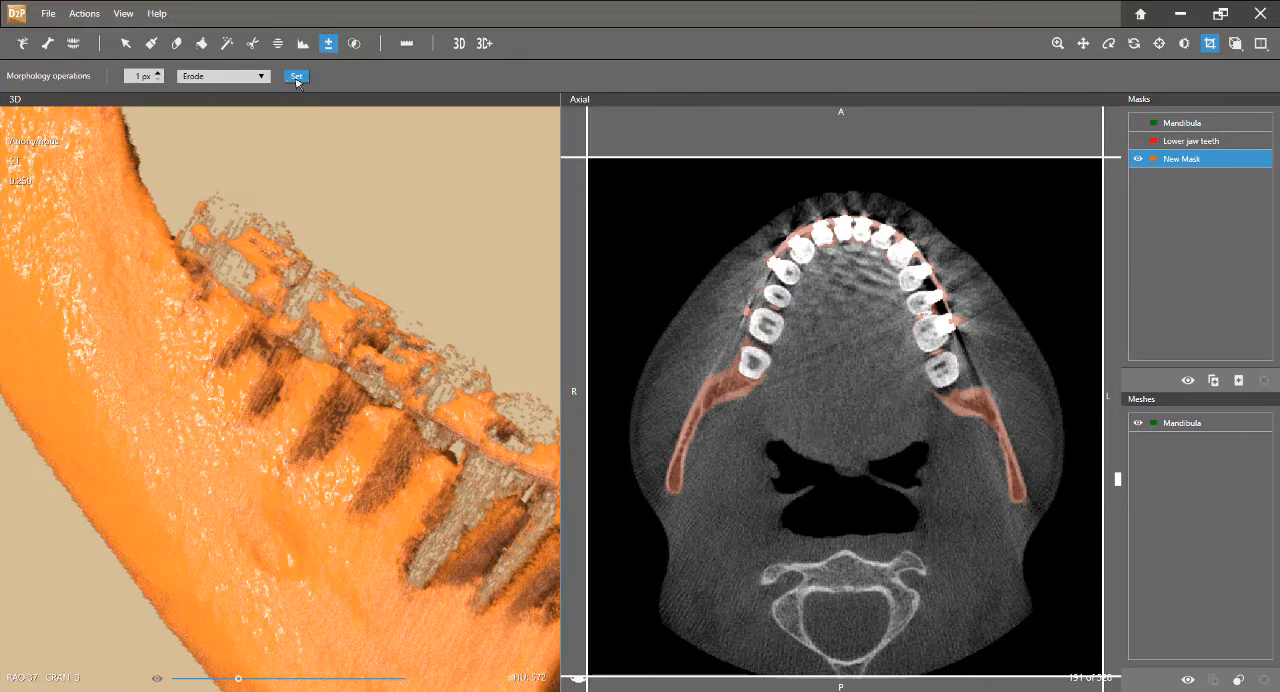
pyautogui.click(296, 77)
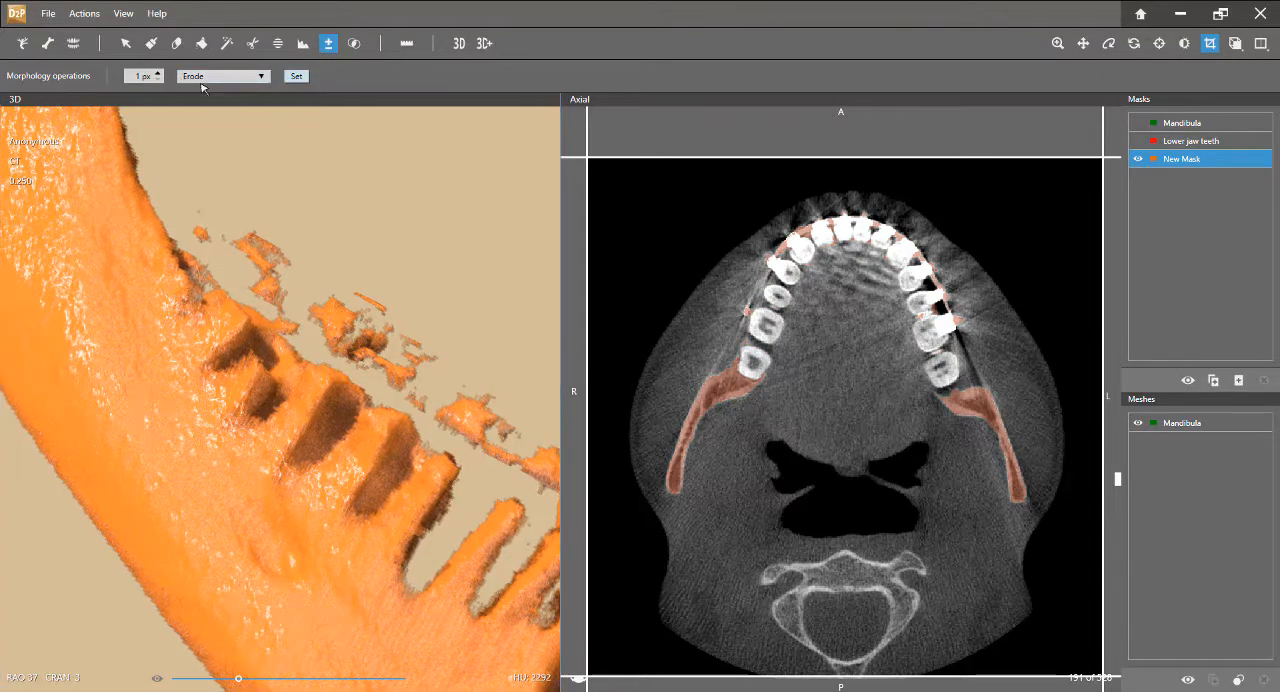
# Dilate the new mask by 1 px to restore the bone's thickness
pyautogui.click(204, 82)
pyautogui.click(195, 89)
pyautogui.click(303, 81)
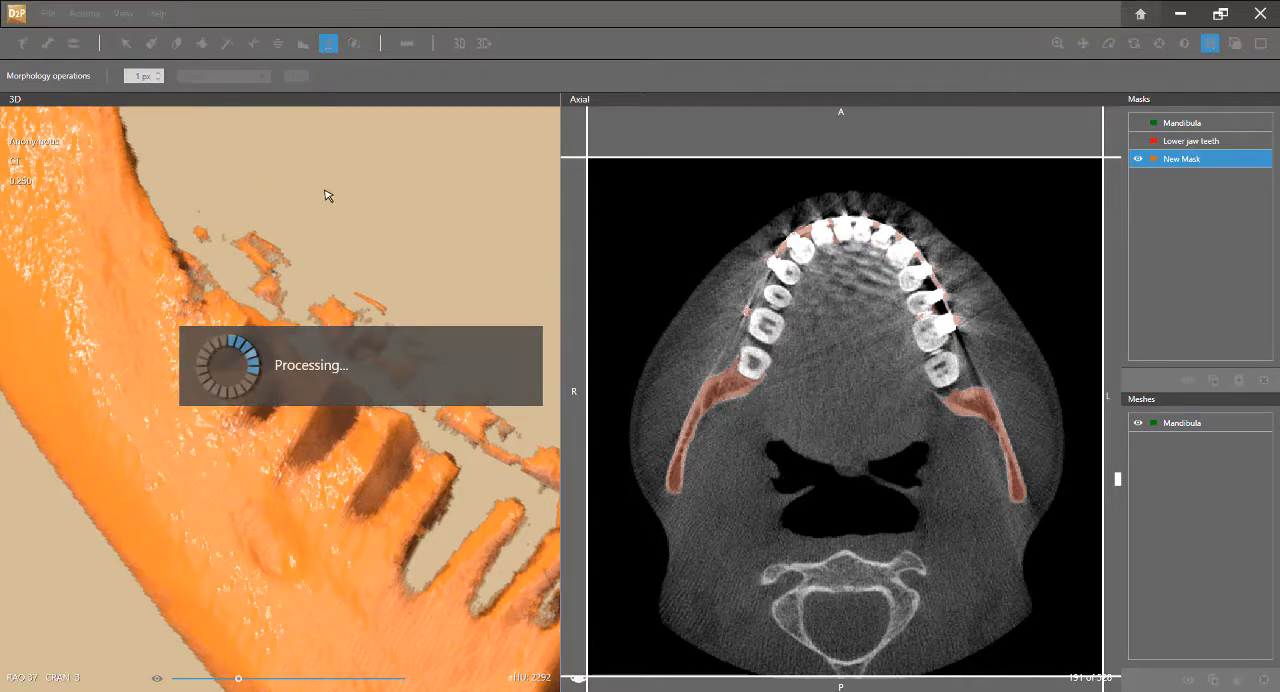
# Cut away the floating fragments above the rear tooth sockets on the jaw's right side from the new mask
pyautogui.moveTo(340, 397); pyautogui.dragTo(330, 333)
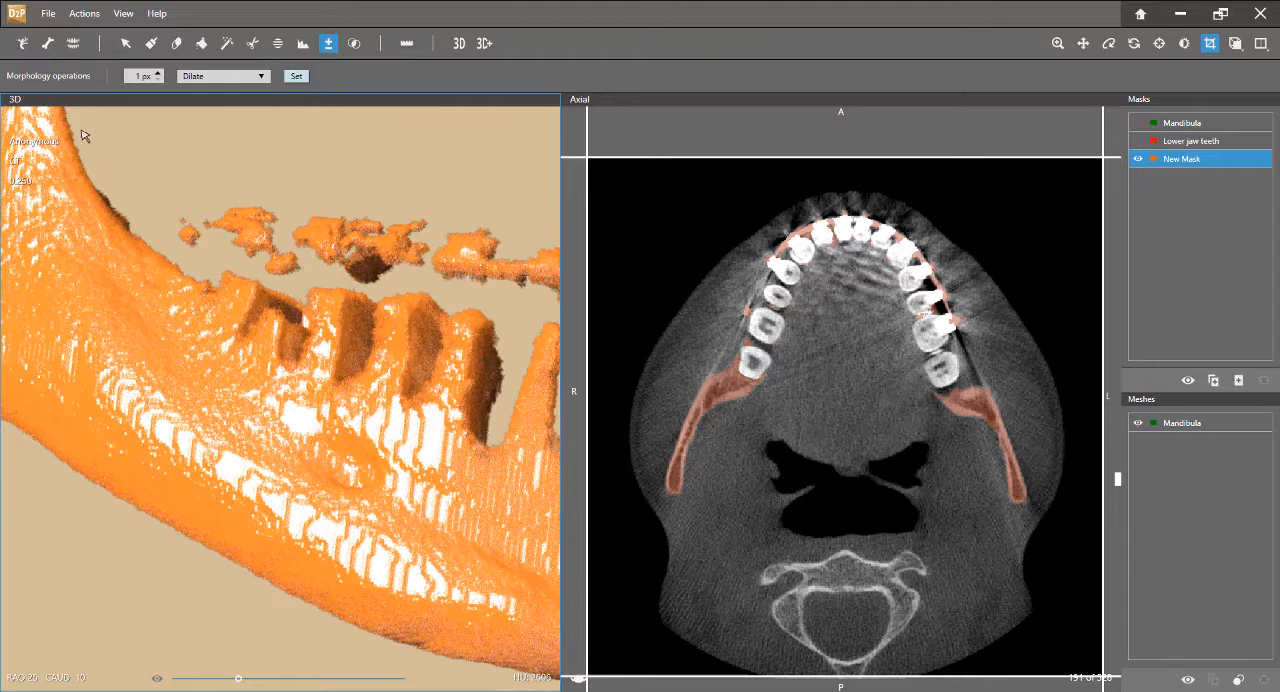
pyautogui.click(254, 44)
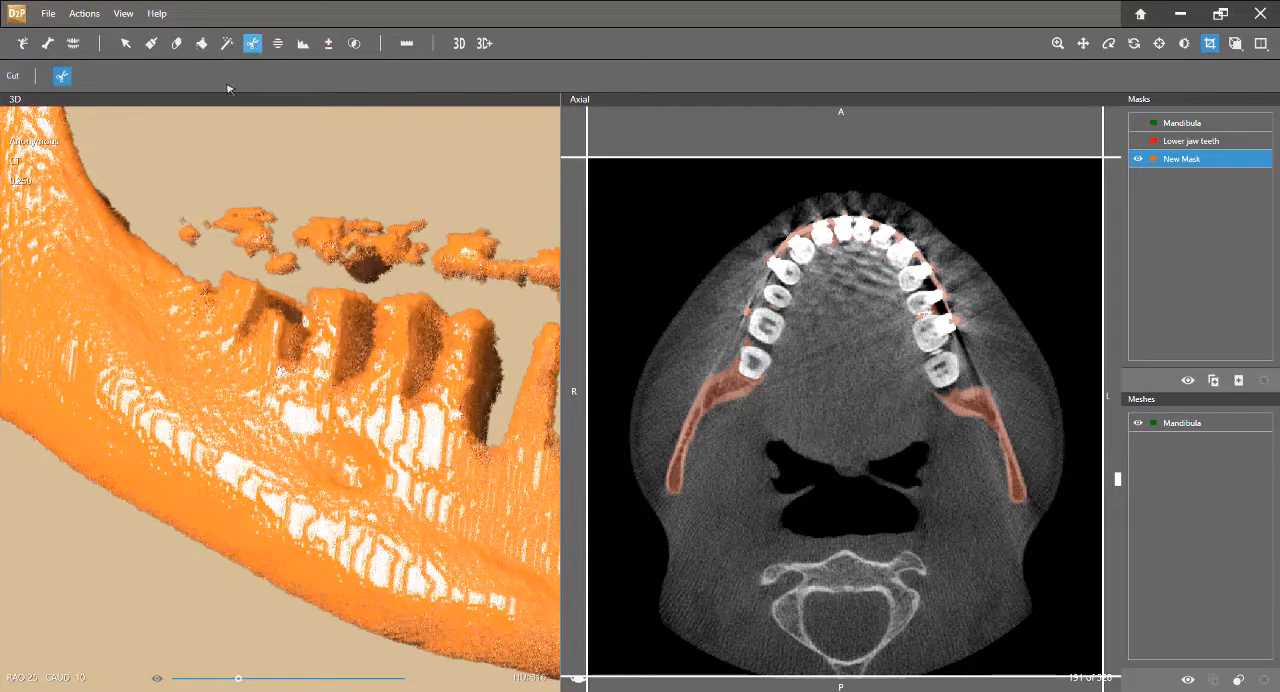
pyautogui.moveTo(235, 140); pyautogui.dragTo(160, 176)
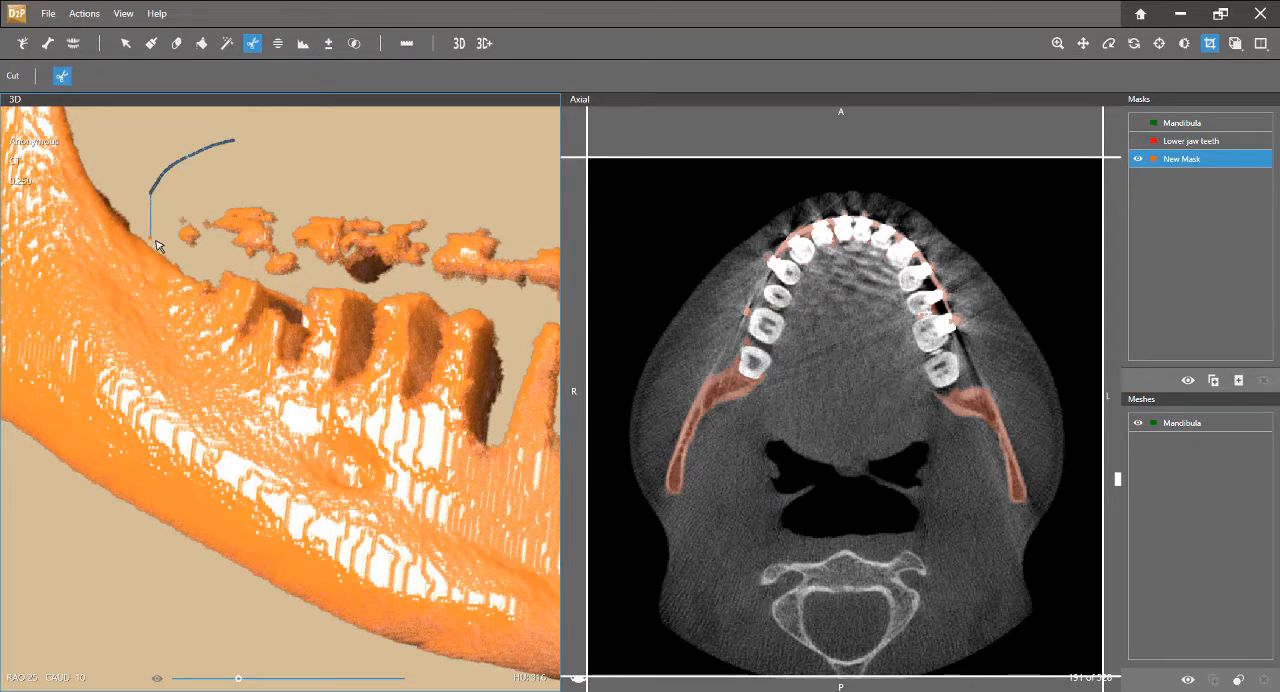
pyautogui.moveTo(156, 244); pyautogui.dragTo(238, 264)
pyautogui.moveTo(447, 292); pyautogui.dragTo(521, 312)
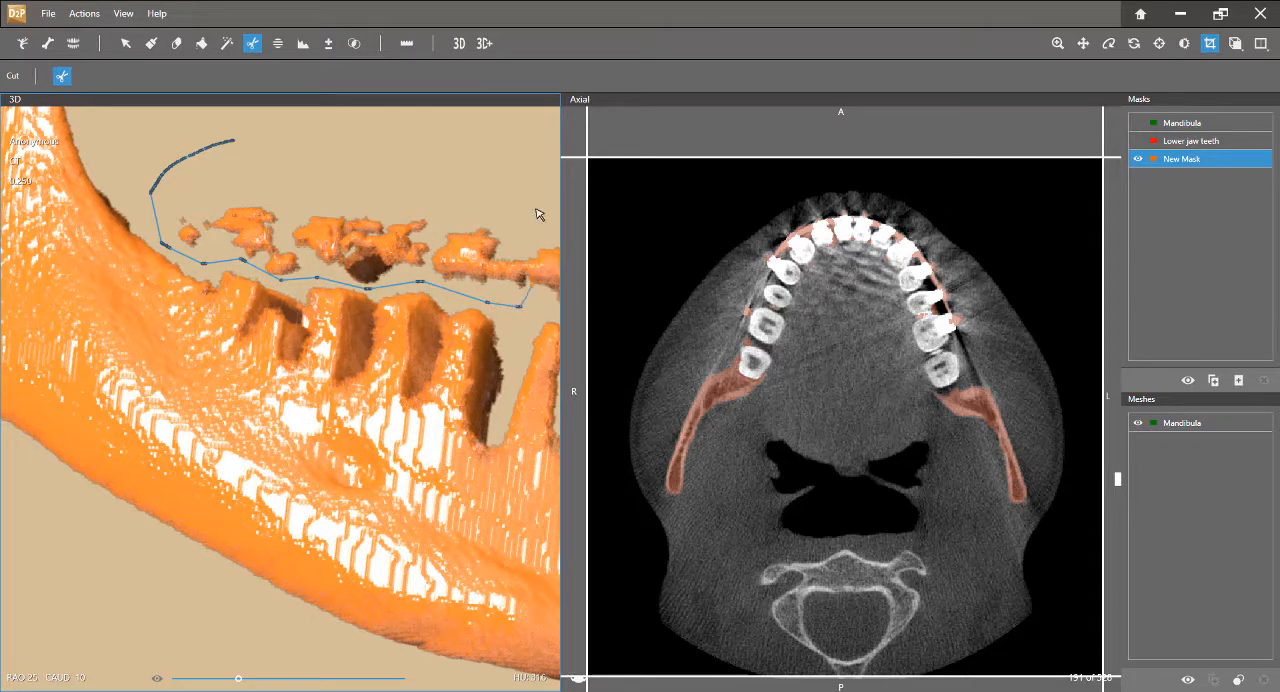
pyautogui.moveTo(540, 214)
pyautogui.mouseDown()
pyautogui.moveTo(246, 137)
pyautogui.moveTo(238, 146)
pyautogui.mouseUp()
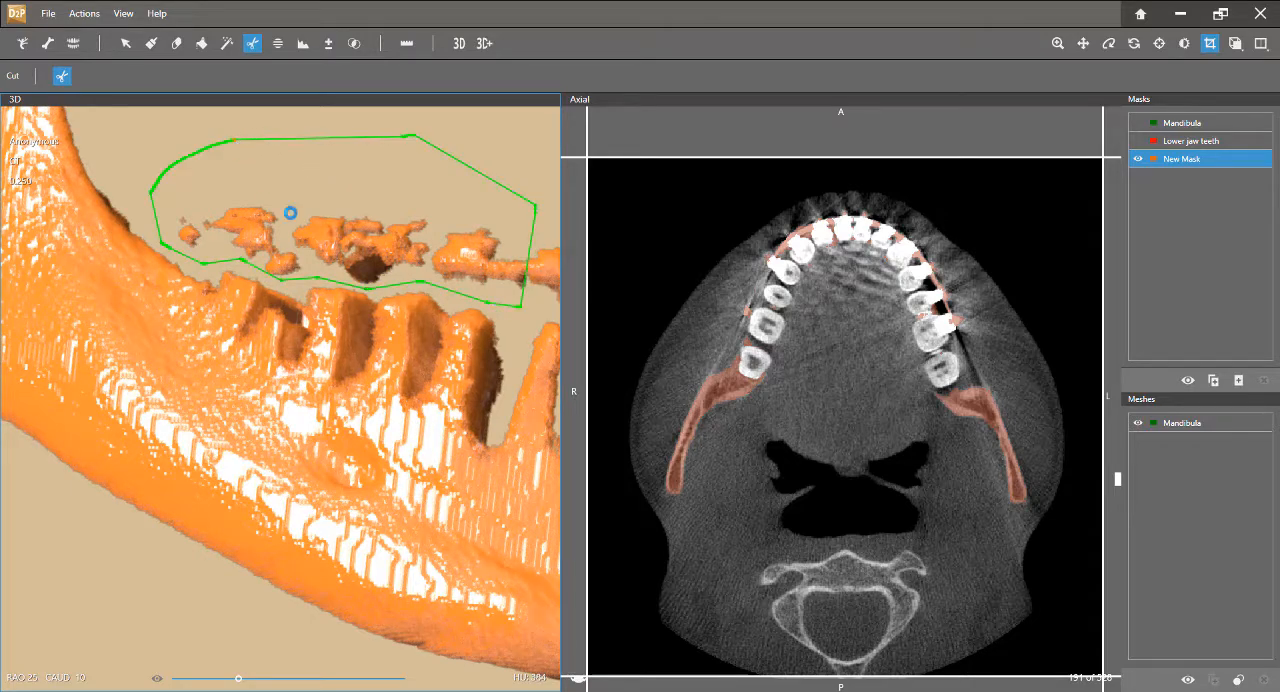
pyautogui.click(391, 256)
# Cut away the floating strip of fragments above the front tooth sockets from the new mask
pyautogui.moveTo(394, 256); pyautogui.dragTo(91, 187, button='middle')
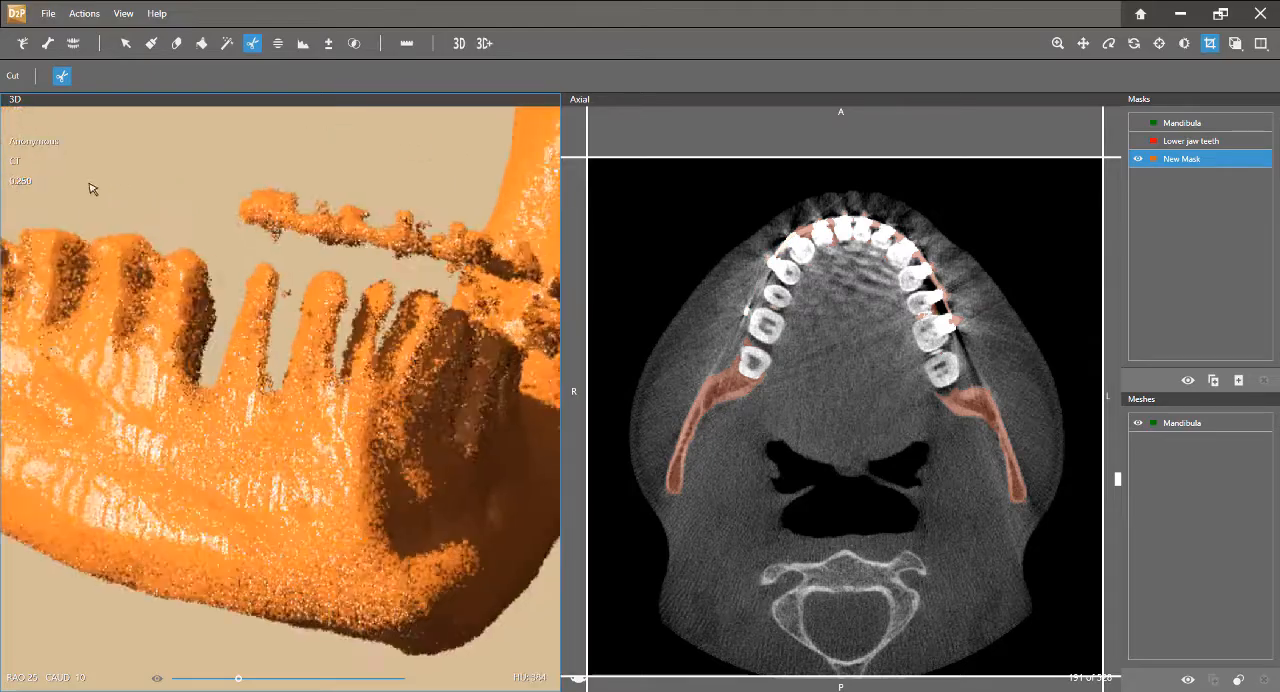
pyautogui.moveTo(222, 259); pyautogui.dragTo(166, 140, button='middle')
pyautogui.moveTo(165, 134)
pyautogui.mouseDown()
pyautogui.moveTo(109, 149)
pyautogui.moveTo(110, 200)
pyautogui.moveTo(218, 222)
pyautogui.mouseUp()
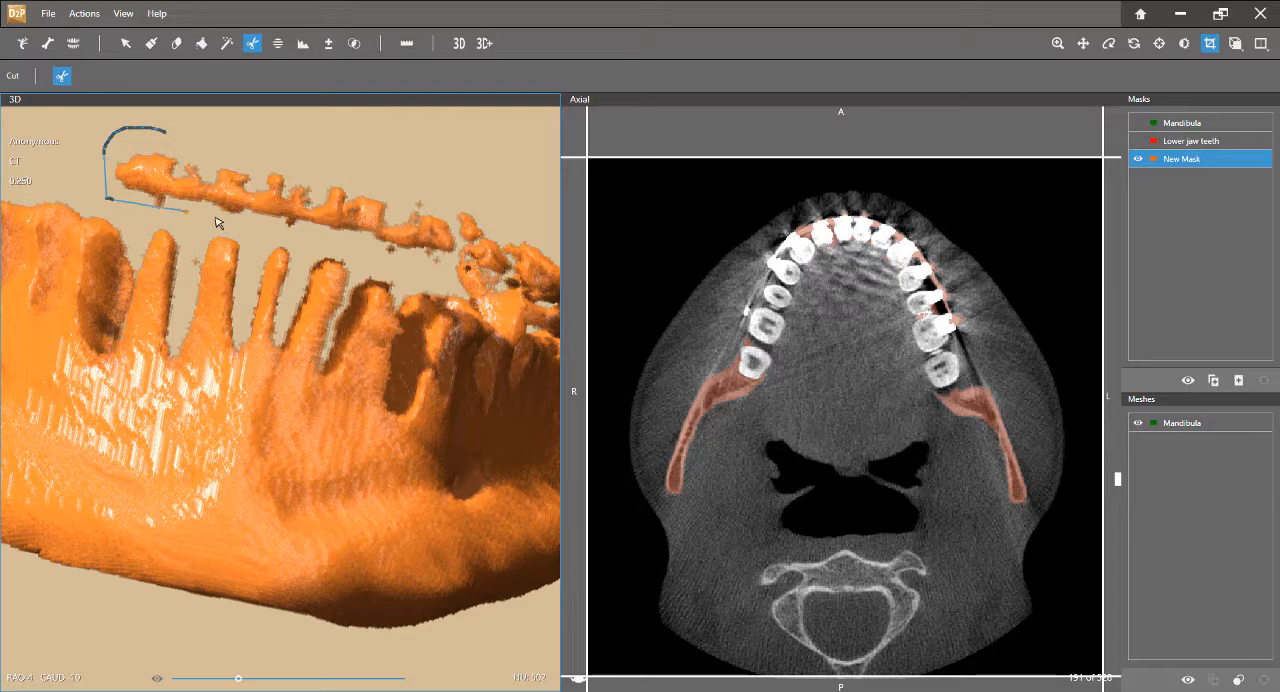
pyautogui.moveTo(331, 249)
pyautogui.mouseDown()
pyautogui.moveTo(423, 272)
pyautogui.moveTo(508, 200)
pyautogui.moveTo(216, 124)
pyautogui.moveTo(165, 135)
pyautogui.mouseUp()
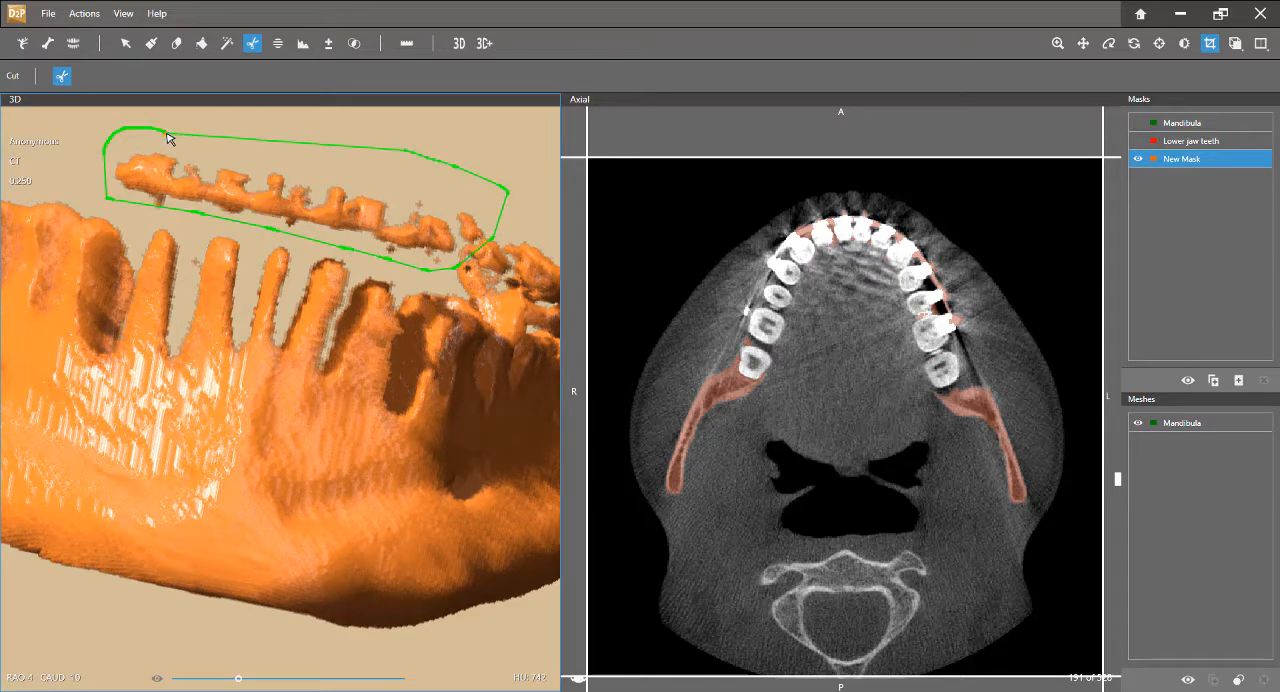
pyautogui.click(246, 212)
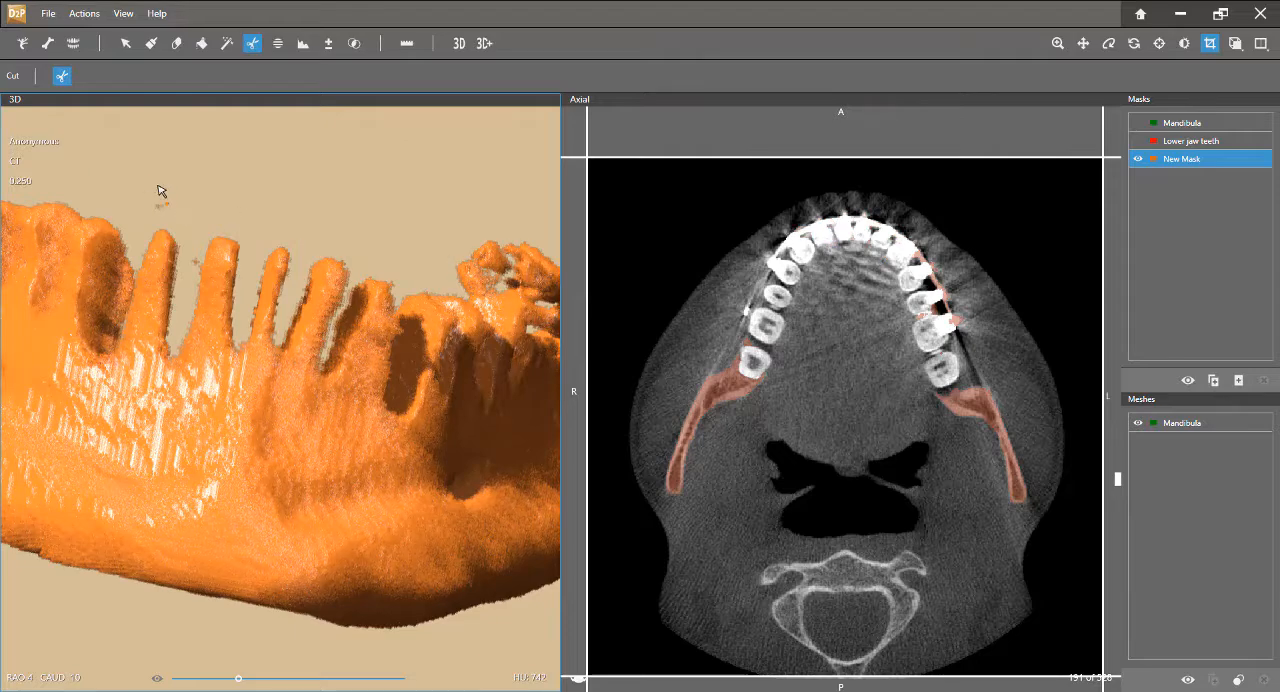
# Outline and cut away the floating fragments above the tooth sockets on the jaw's left side from the new mask
pyautogui.moveTo(155, 168); pyautogui.dragTo(147, 182)
pyautogui.moveTo(422, 259); pyautogui.dragTo(295, 175, button='middle')
pyautogui.click(206, 162)
pyautogui.click(200, 212)
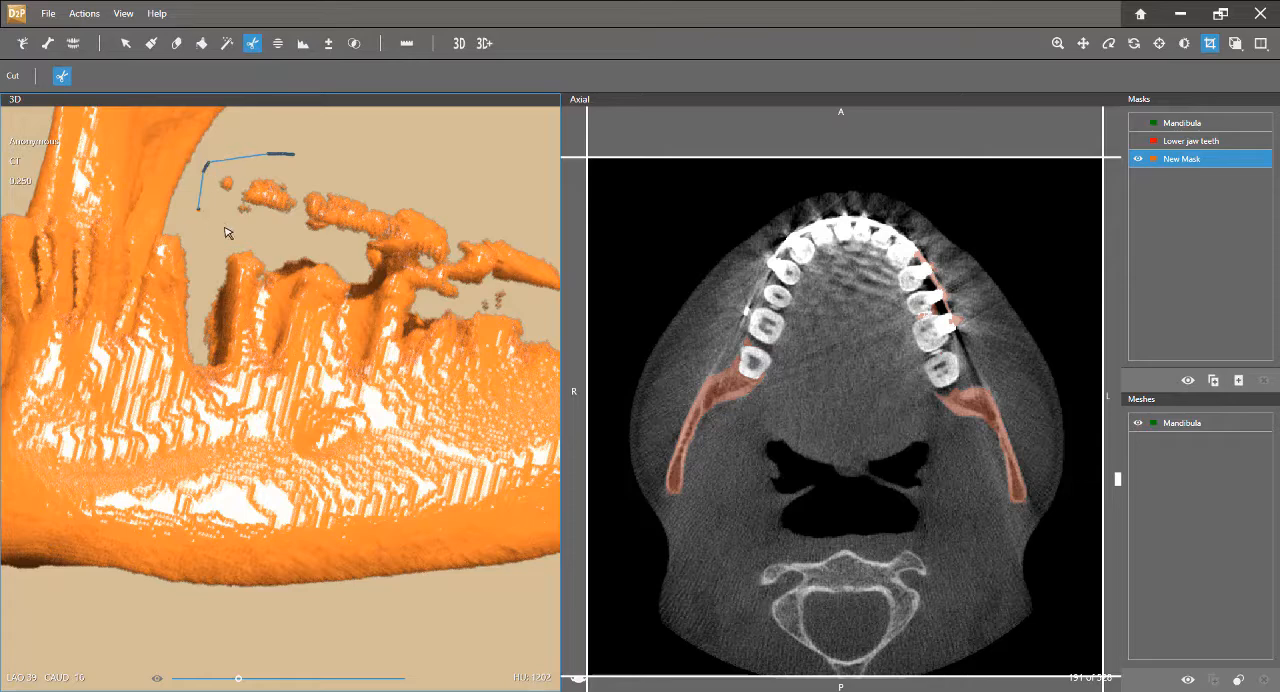
pyautogui.click(286, 242)
pyautogui.click(370, 278)
pyautogui.click(432, 294)
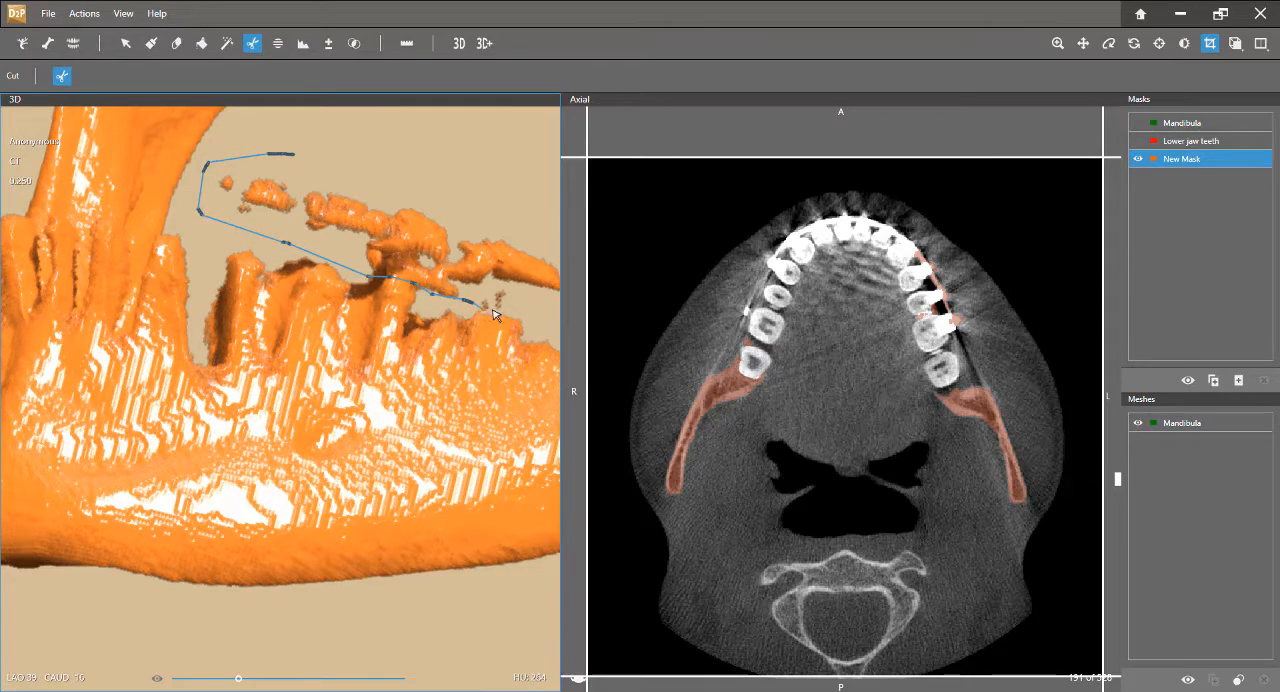
pyautogui.click(486, 308)
pyautogui.click(549, 304)
pyautogui.click(531, 227)
pyautogui.click(390, 157)
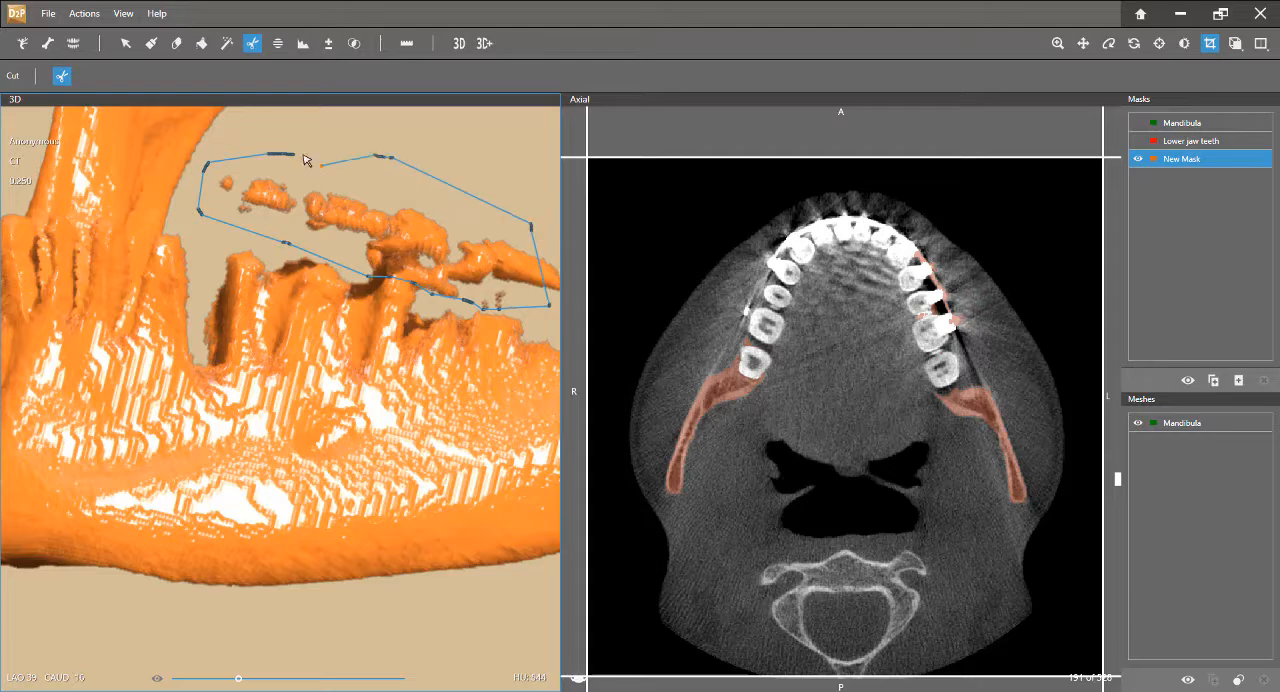
pyautogui.doubleClick(299, 157)
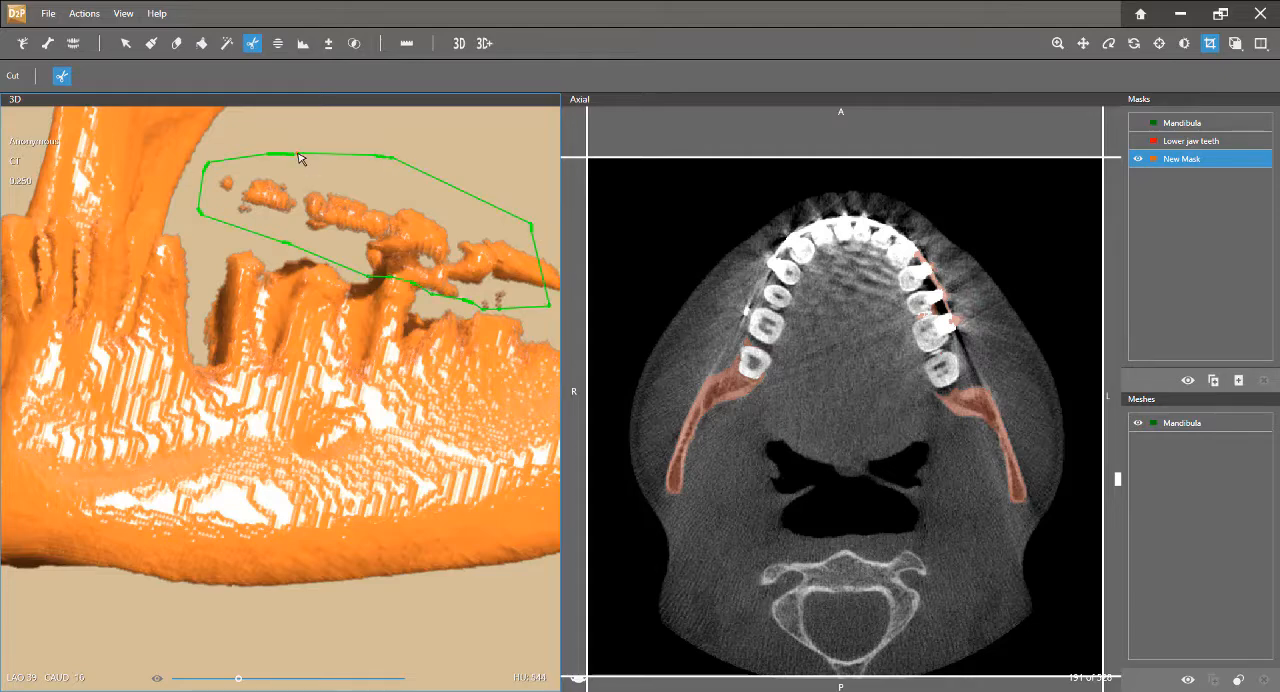
pyautogui.click(406, 232)
# Cut away the two small loose fragments above the bone behind the rear left tooth sockets
pyautogui.moveTo(408, 231); pyautogui.dragTo(377, 220, button='middle')
pyautogui.click(442, 206)
pyautogui.click(412, 212)
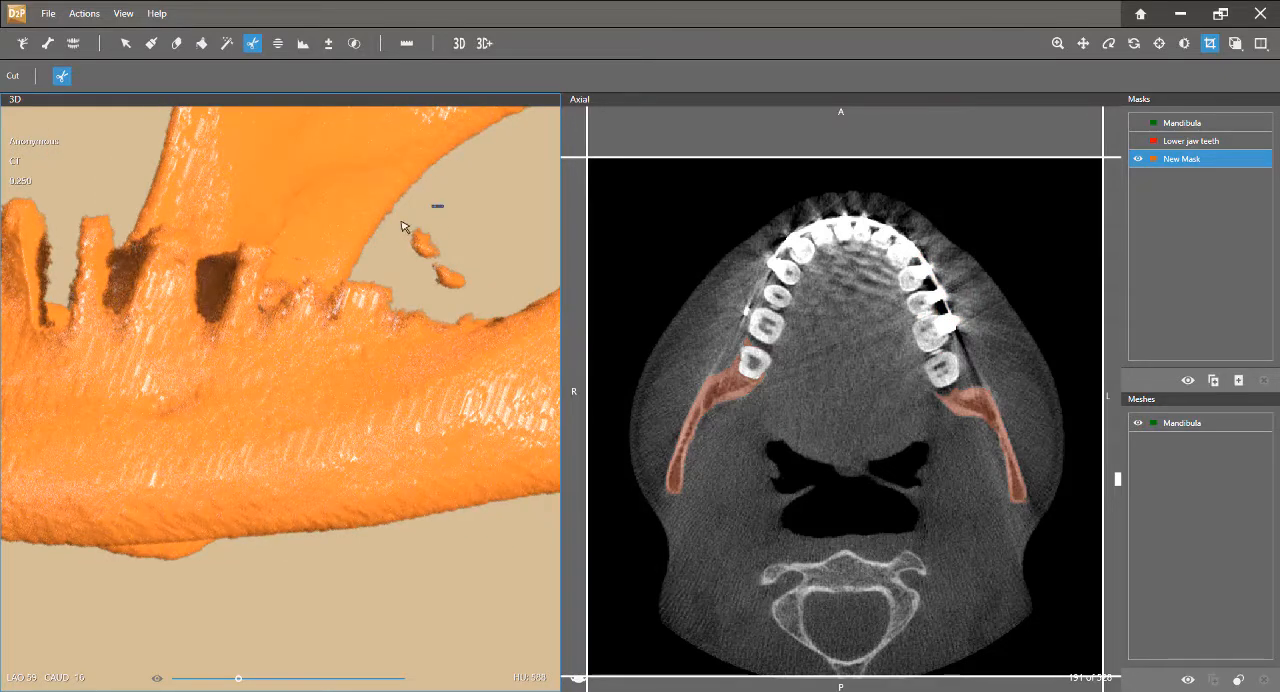
pyautogui.click(396, 248)
pyautogui.click(420, 290)
pyautogui.click(462, 303)
pyautogui.click(486, 276)
pyautogui.click(484, 241)
pyautogui.doubleClick(438, 206)
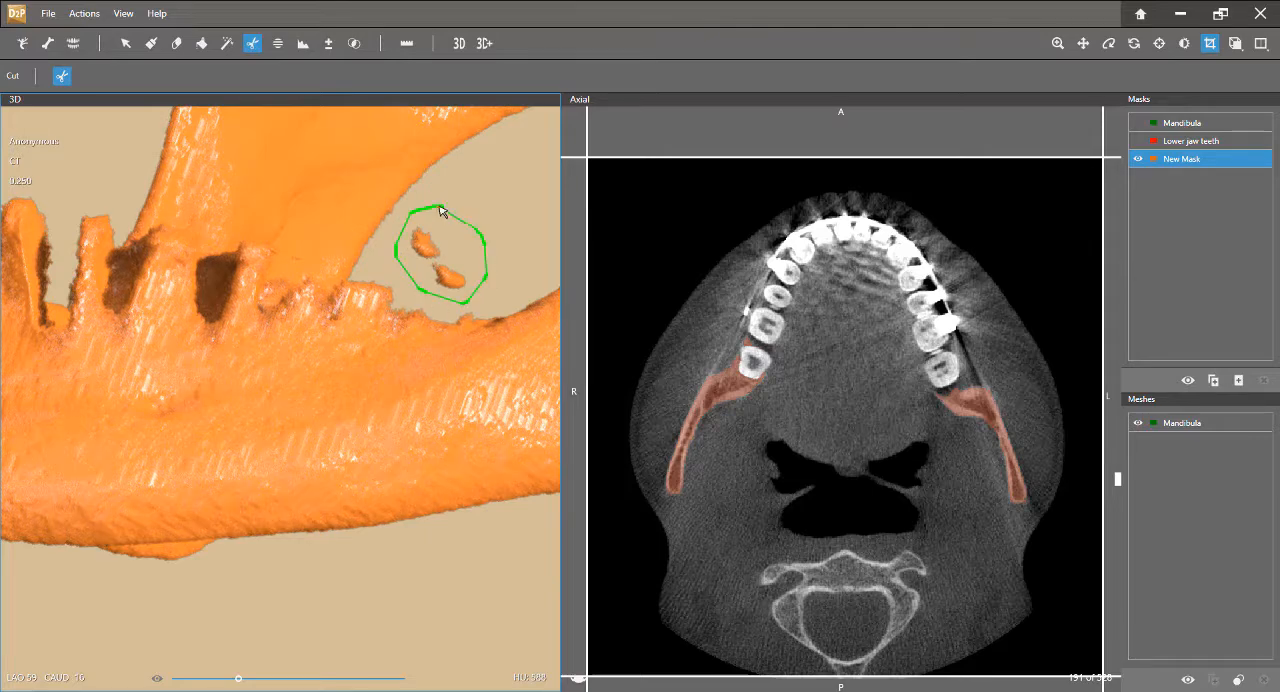
pyautogui.click(436, 257)
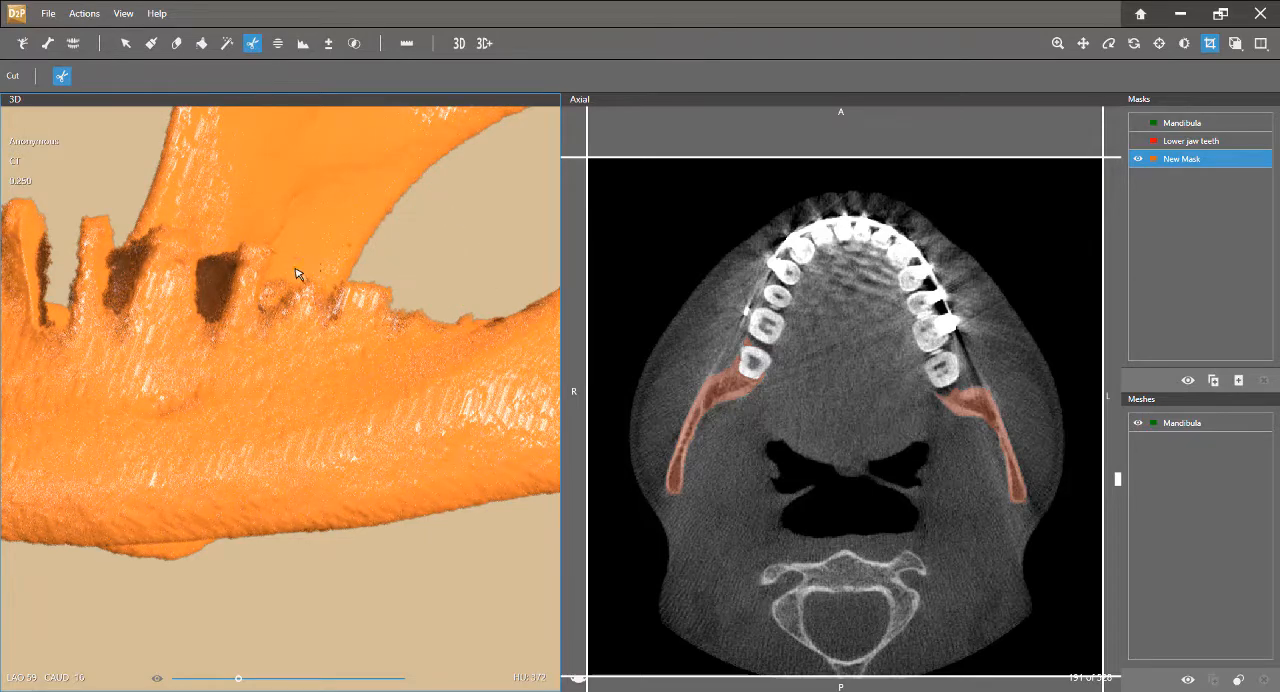
# Generate 3D meshes from the cleaned new mask and from the Lower jaw teeth mask
pyautogui.scroll(-5, 338, 293)
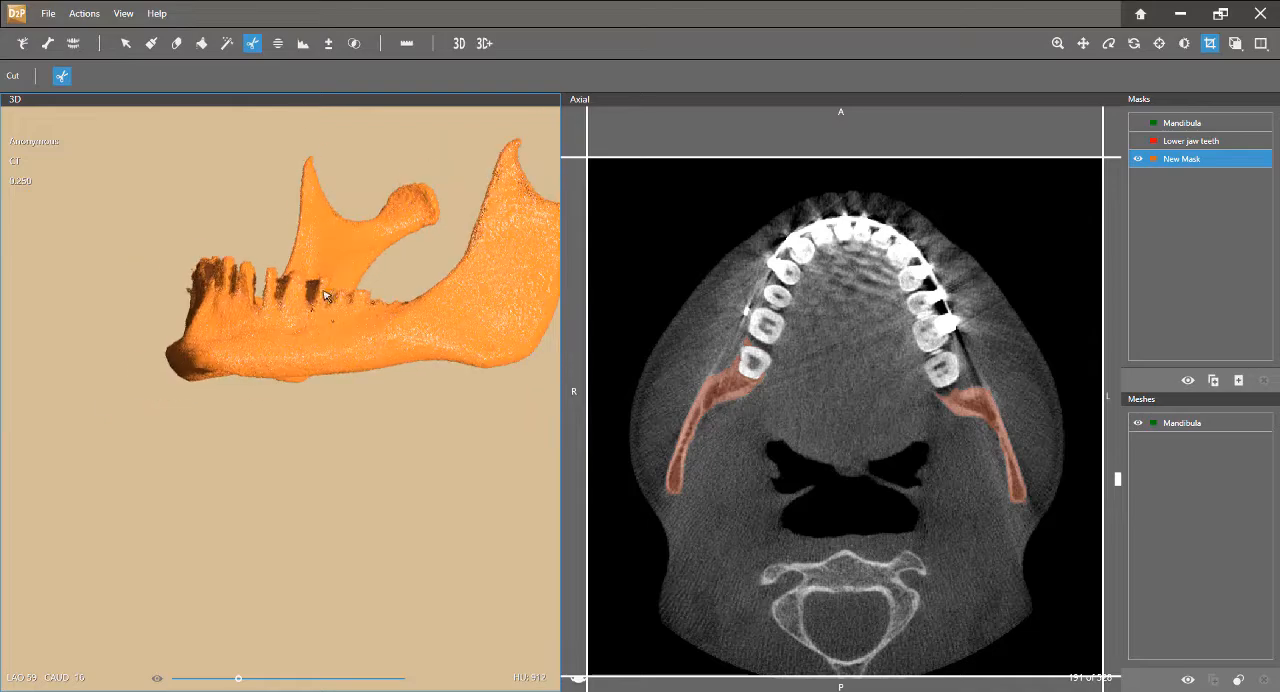
pyautogui.moveTo(326, 300); pyautogui.dragTo(300, 351, button='middle')
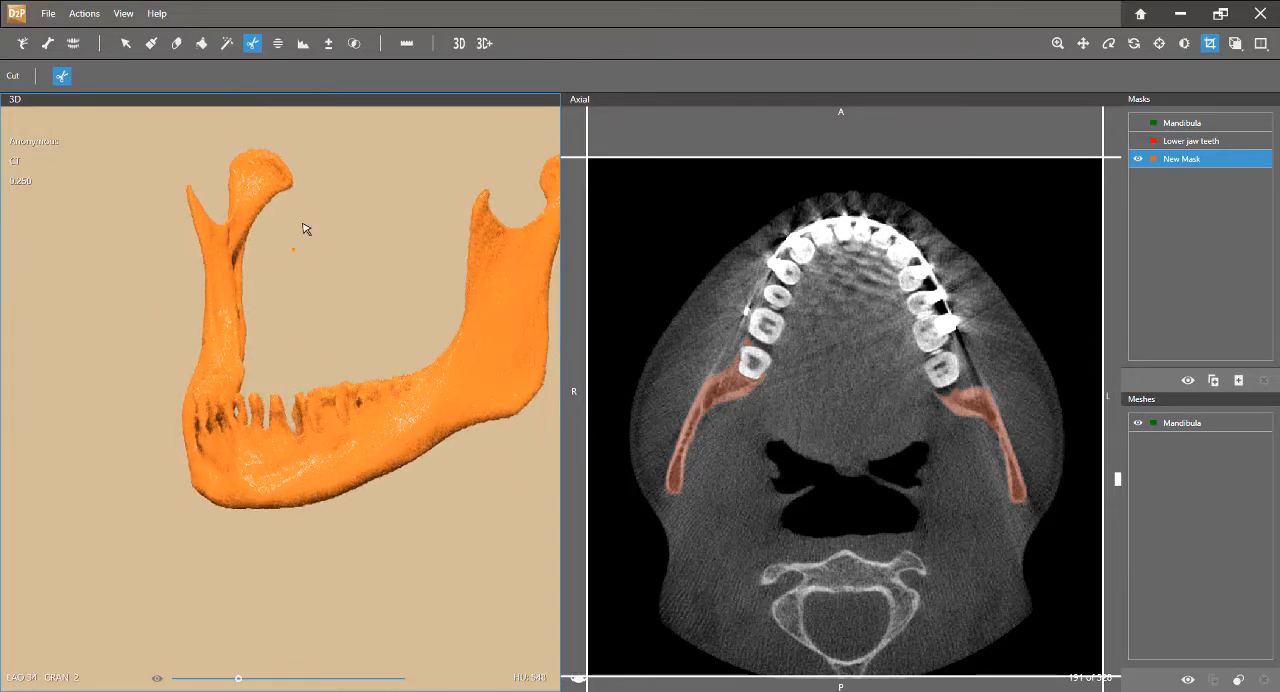
pyautogui.moveTo(386, 474); pyautogui.dragTo(350, 430, button='middle')
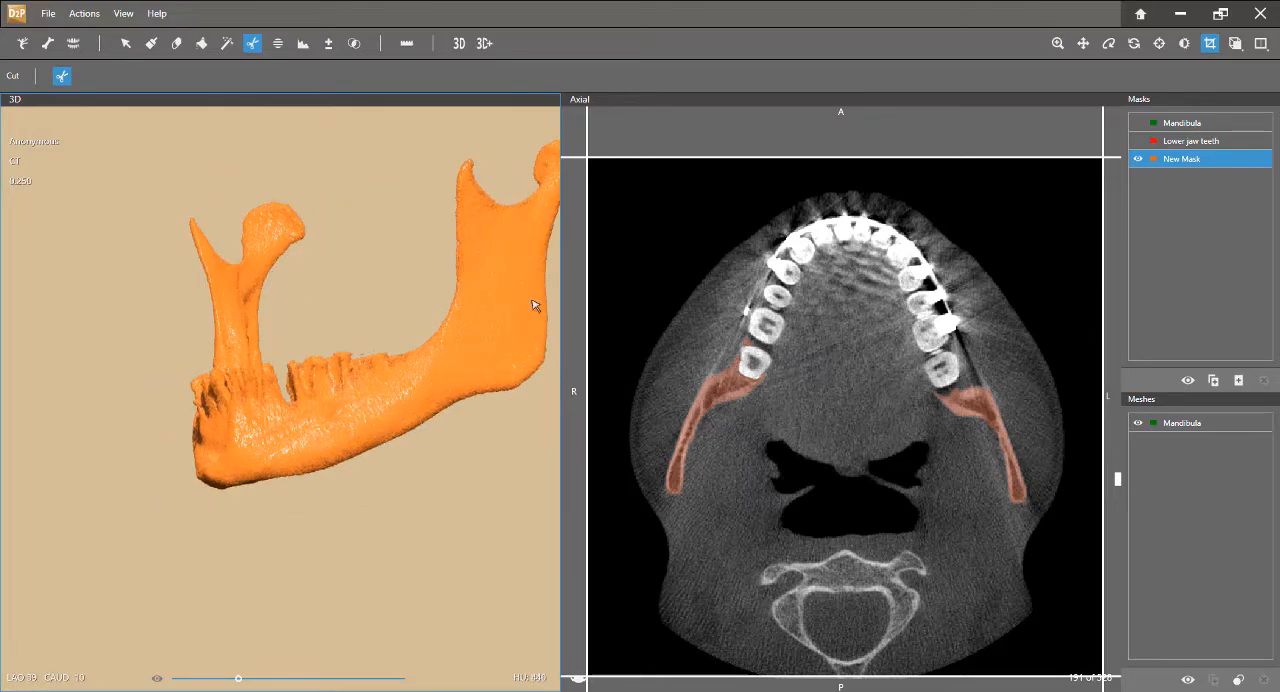
pyautogui.click(457, 44)
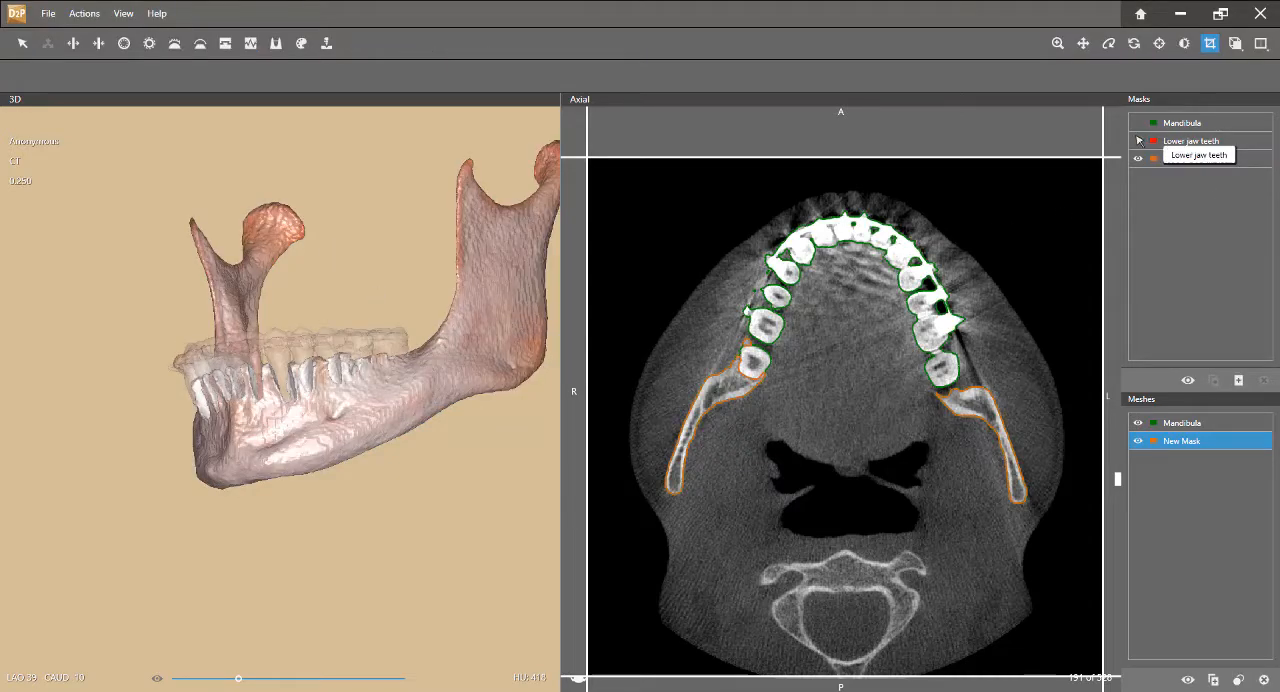
pyautogui.click(1143, 146)
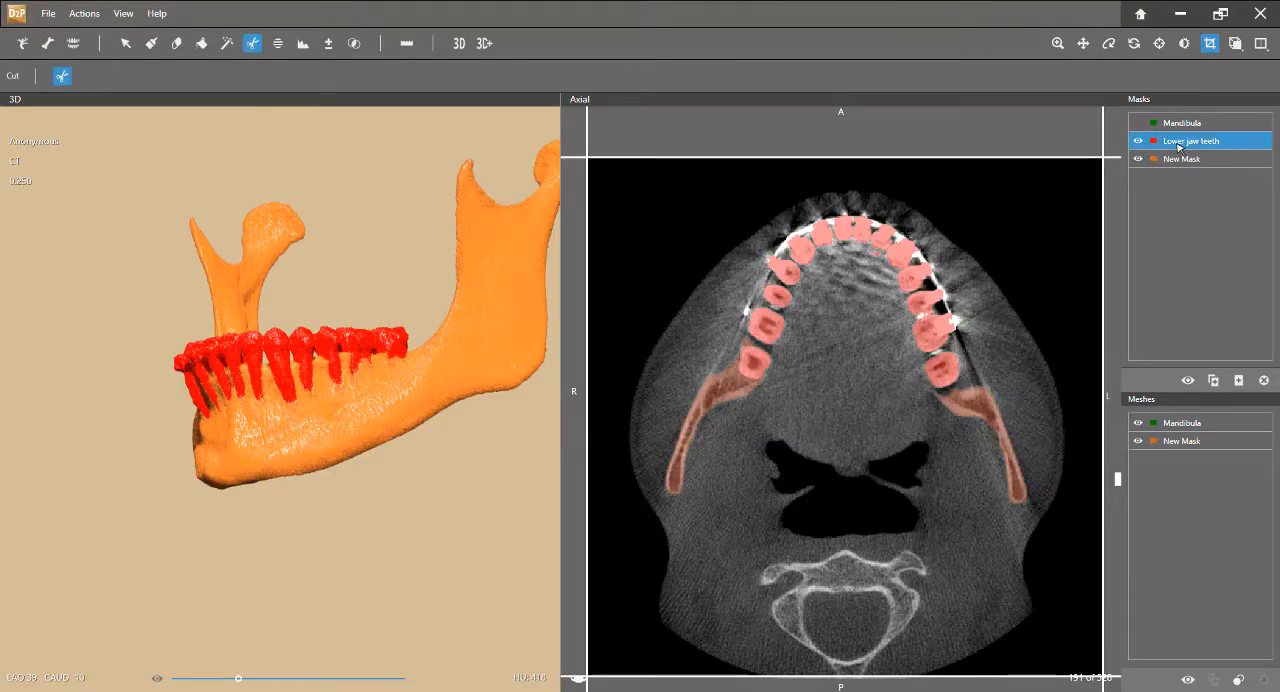
pyautogui.click(458, 43)
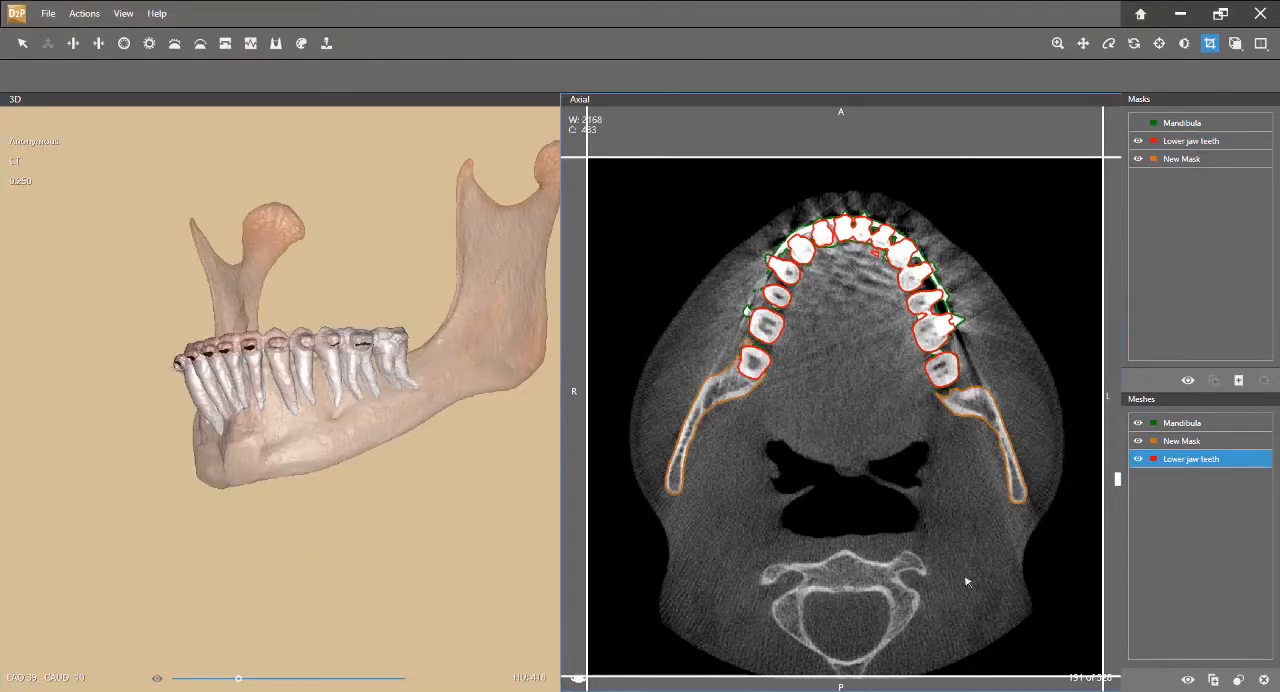
# Hide the Mandibula mesh and make the bone and teeth meshes opaque to inspect their fit in 3D
pyautogui.click(1138, 423)
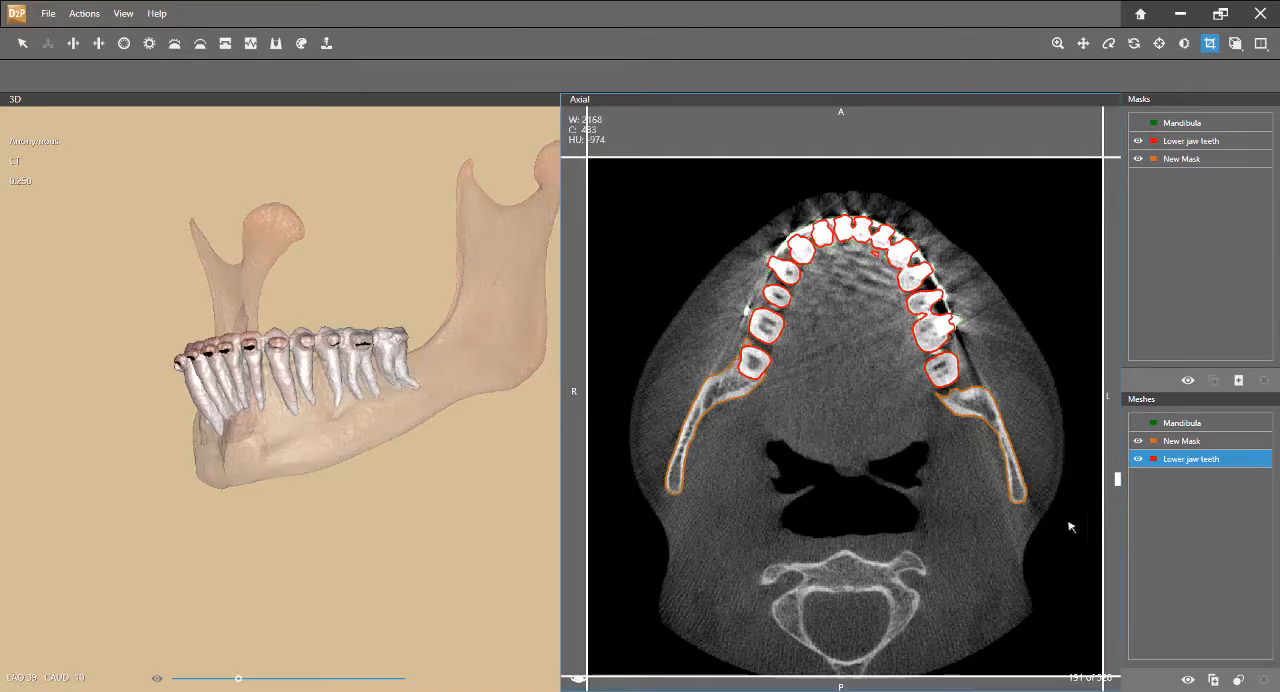
pyautogui.click(1238, 680)
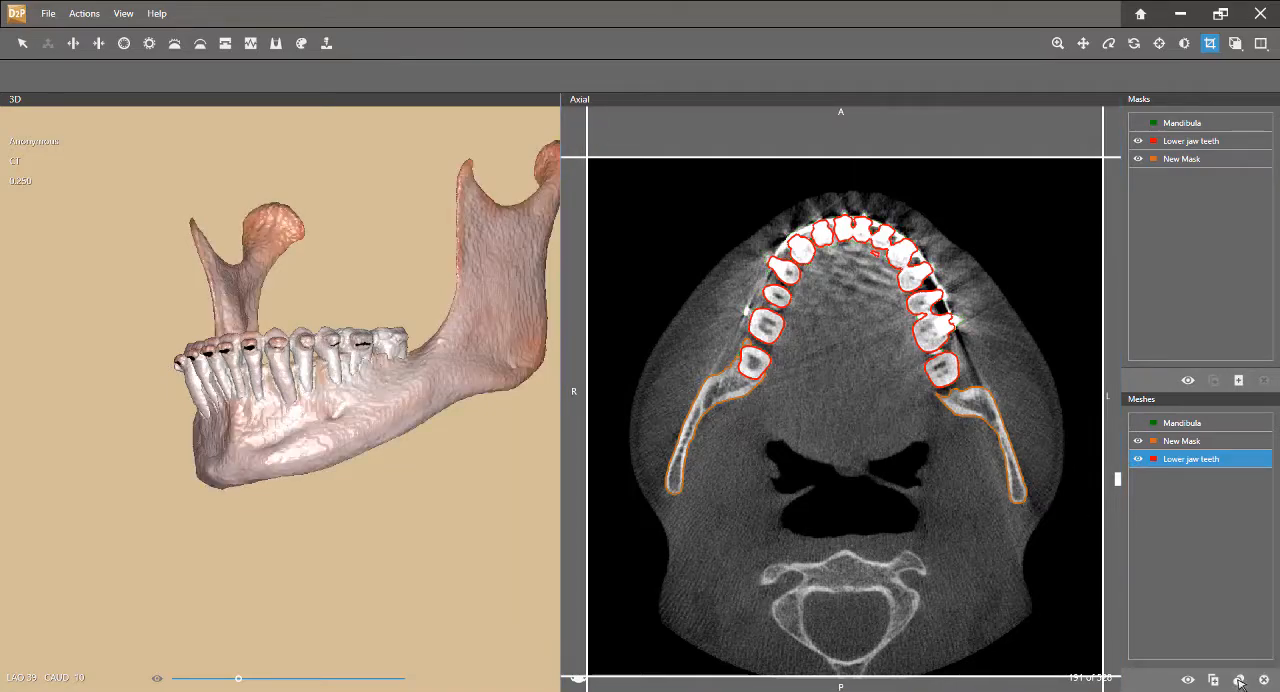
pyautogui.moveTo(357, 449); pyautogui.dragTo(397, 348)
pyautogui.moveTo(386, 346); pyautogui.dragTo(402, 433, button='middle')
pyautogui.scroll(3, 388, 435)
pyautogui.moveTo(390, 438); pyautogui.dragTo(366, 452)
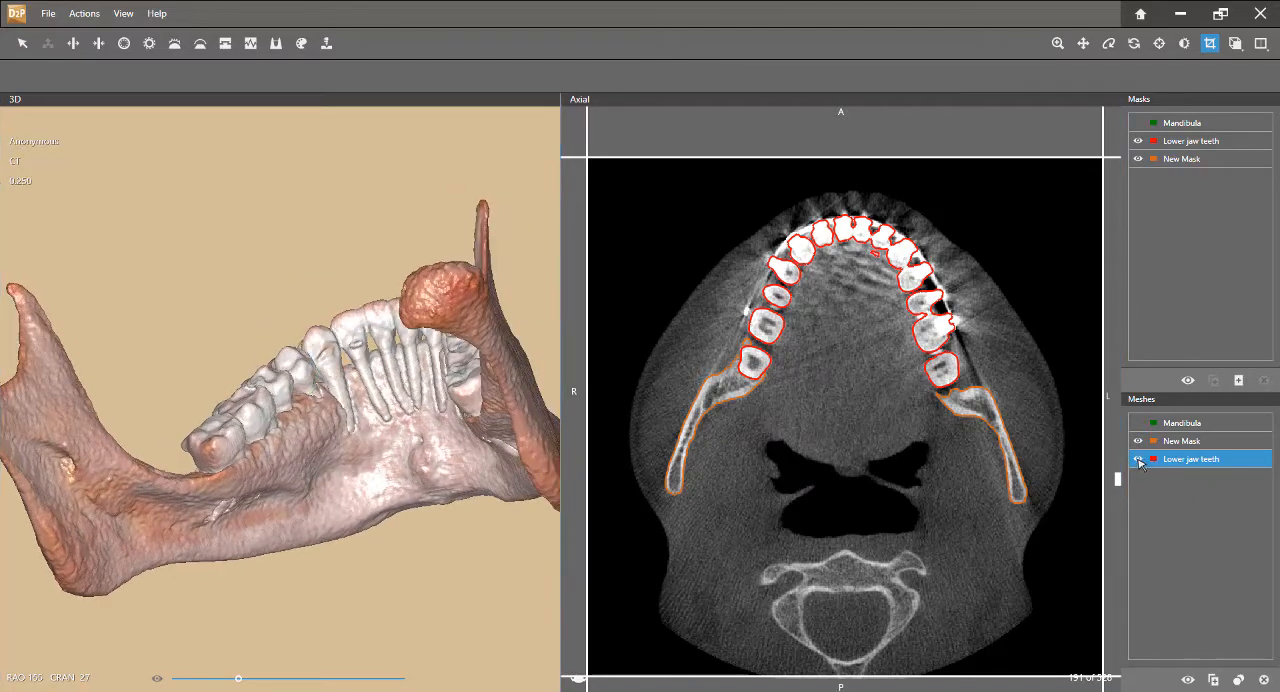
# Hide the Lower jaw teeth mesh and inspect the empty tooth sockets of the bone mesh in 3D
pyautogui.click(1138, 459)
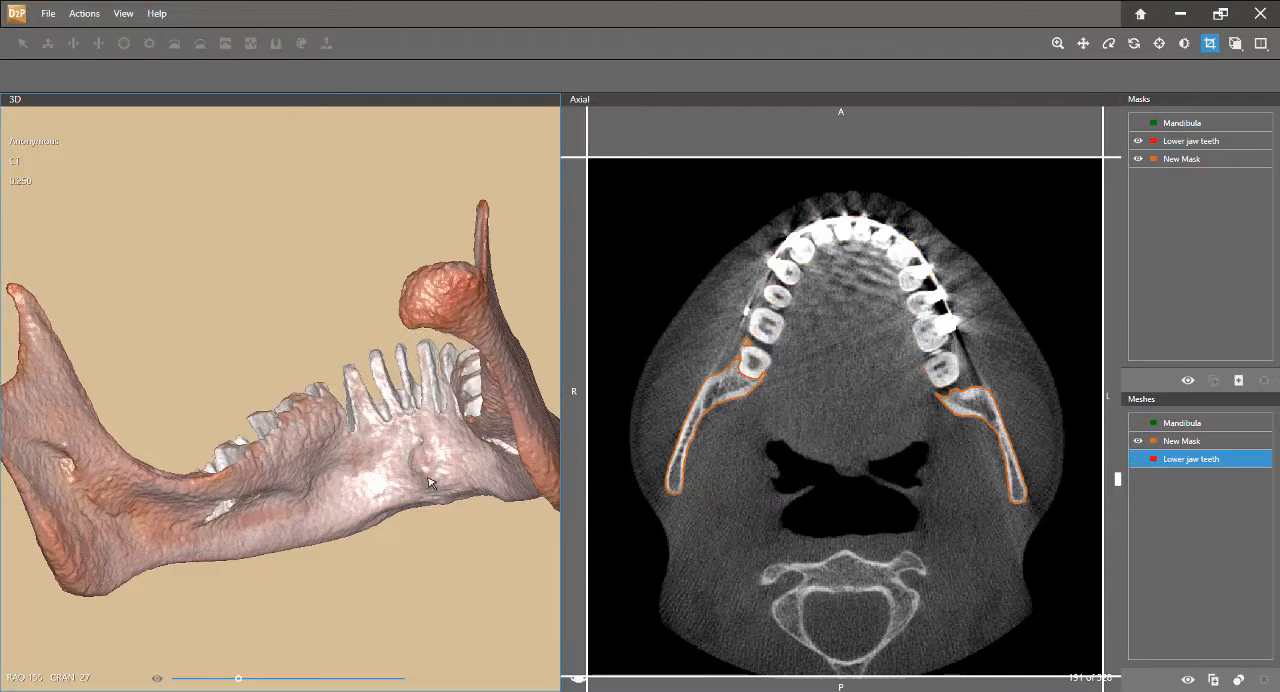
pyautogui.moveTo(430, 484); pyautogui.dragTo(322, 458)
pyautogui.scroll(-4, 311, 476)
pyautogui.moveTo(341, 440); pyautogui.dragTo(304, 460, button='middle')
pyautogui.moveTo(307, 466); pyautogui.dragTo(392, 500)
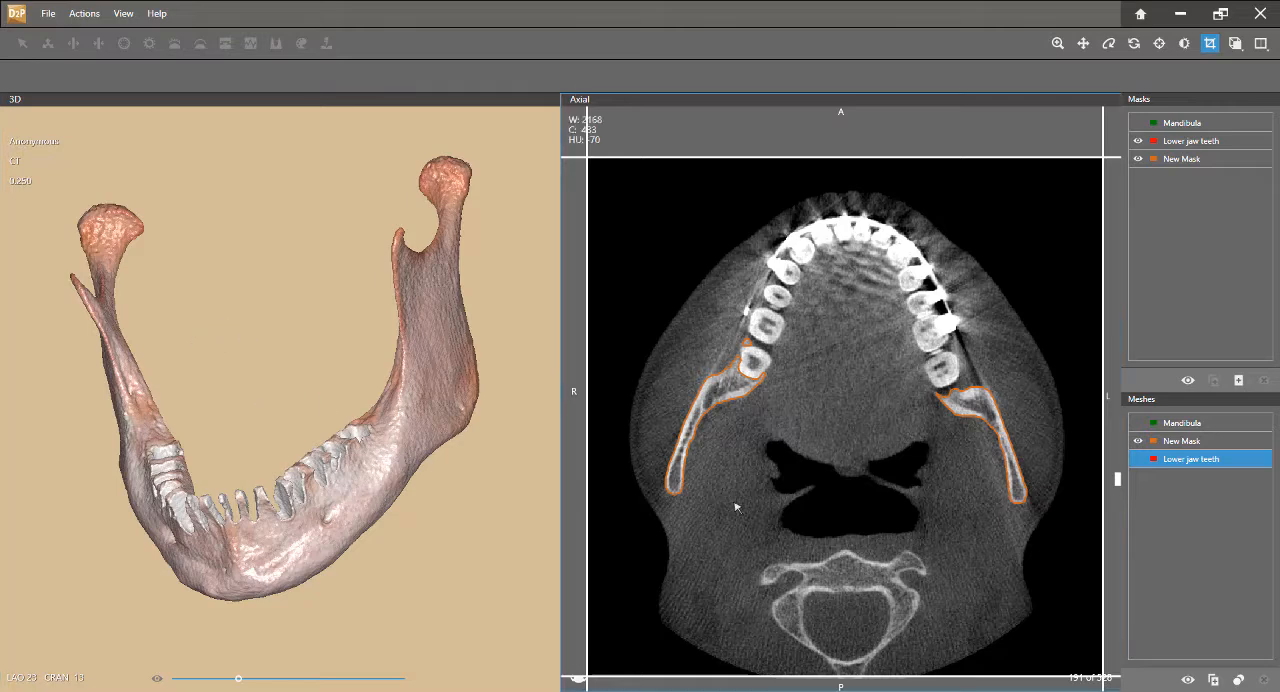
# Select the New Mask mesh together with Lower jaw teeth and save the project under the name mandibula
pyautogui.keyDown('ctrl'); pyautogui.click(1193, 442); pyautogui.keyUp('ctrl')
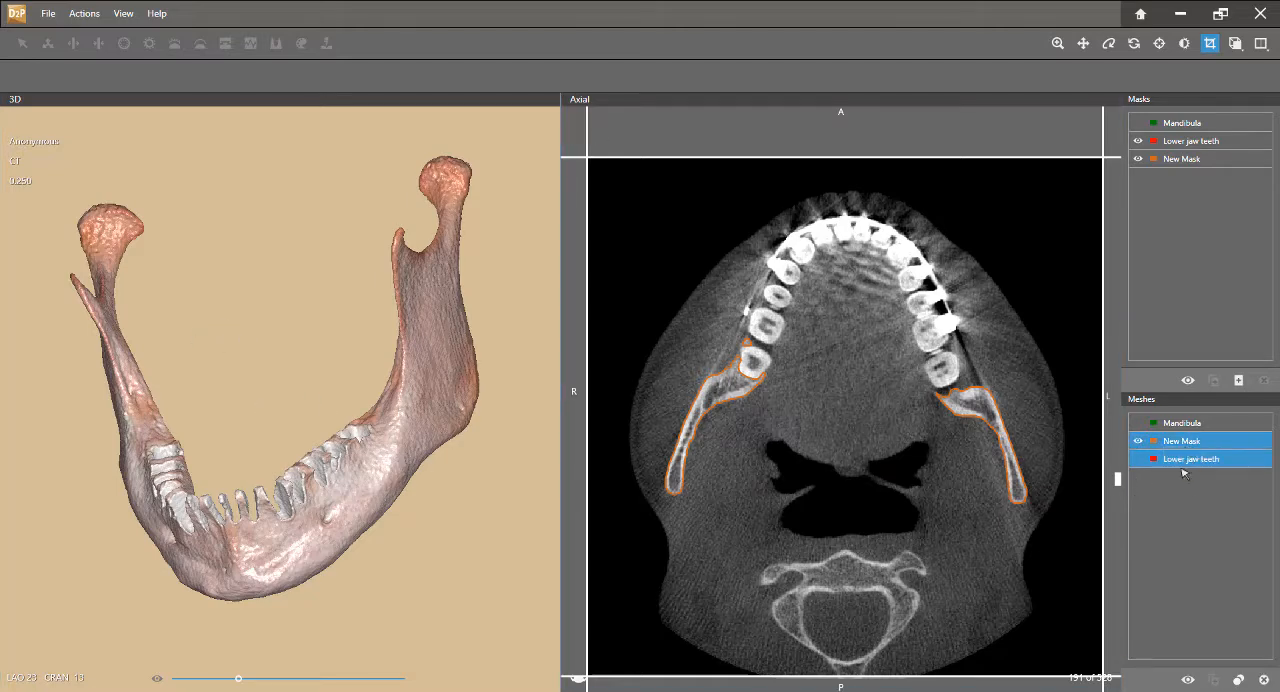
pyautogui.click(46, 14)
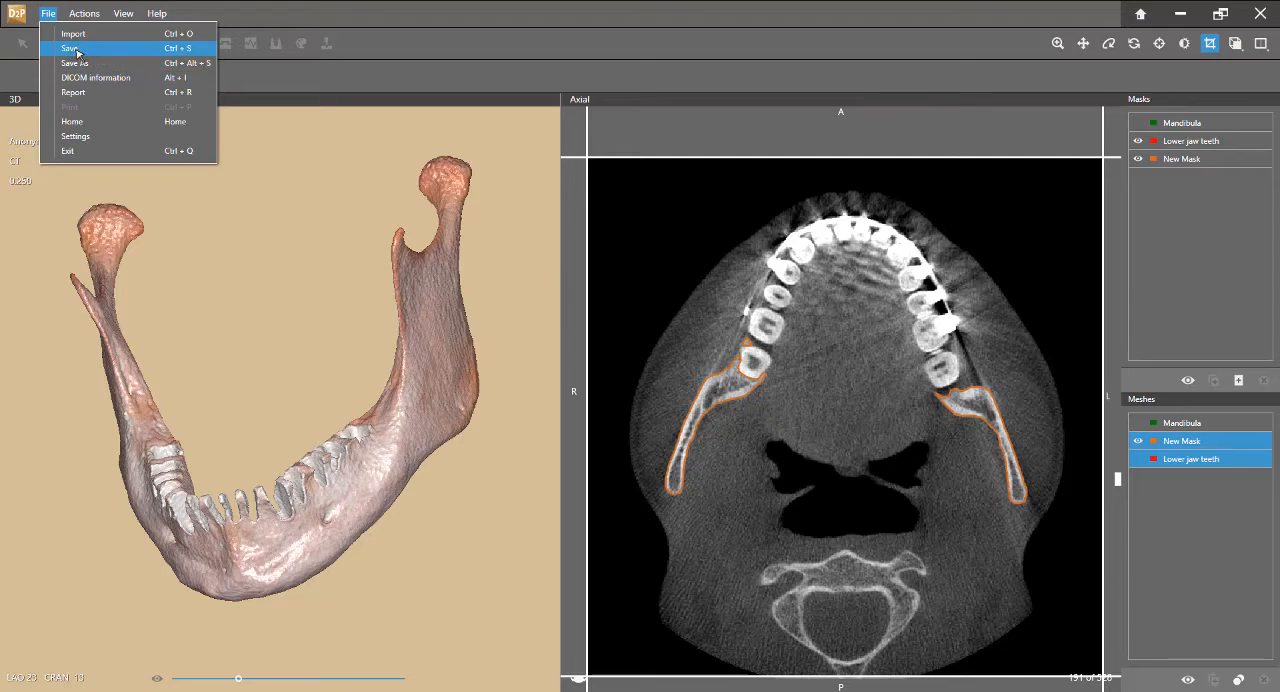
pyautogui.click(70, 48)
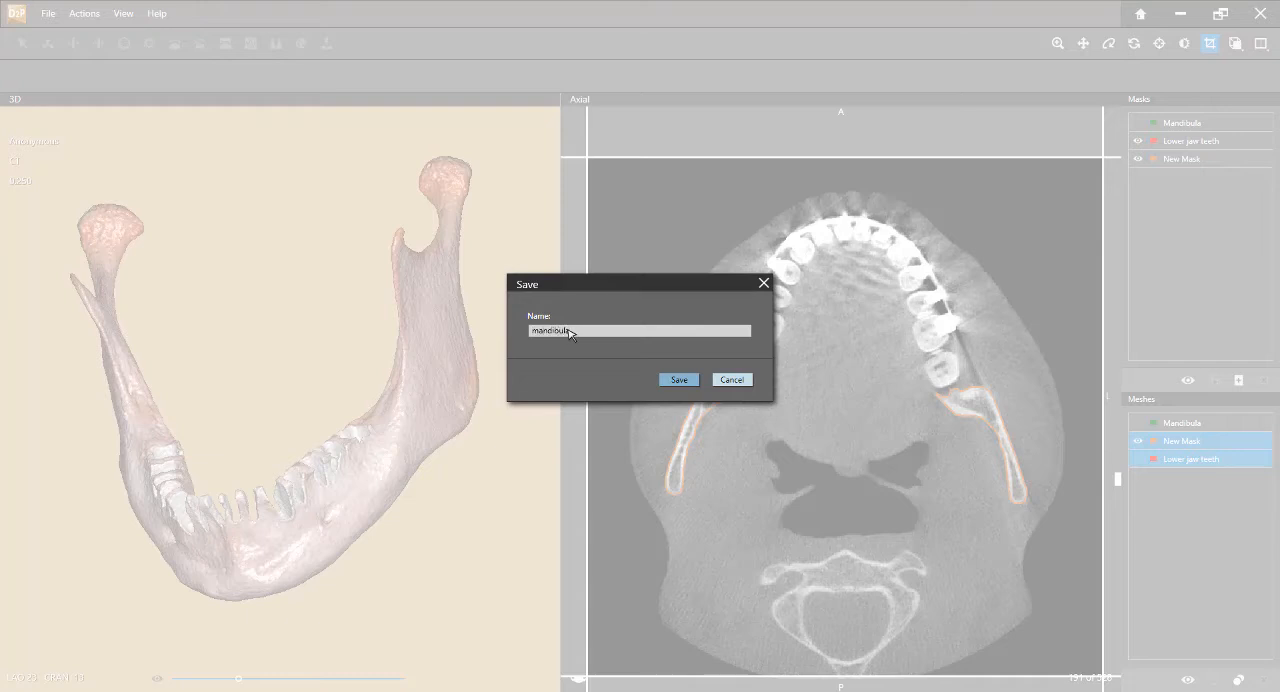
pyautogui.write('mandibula')
pyautogui.press('Return')
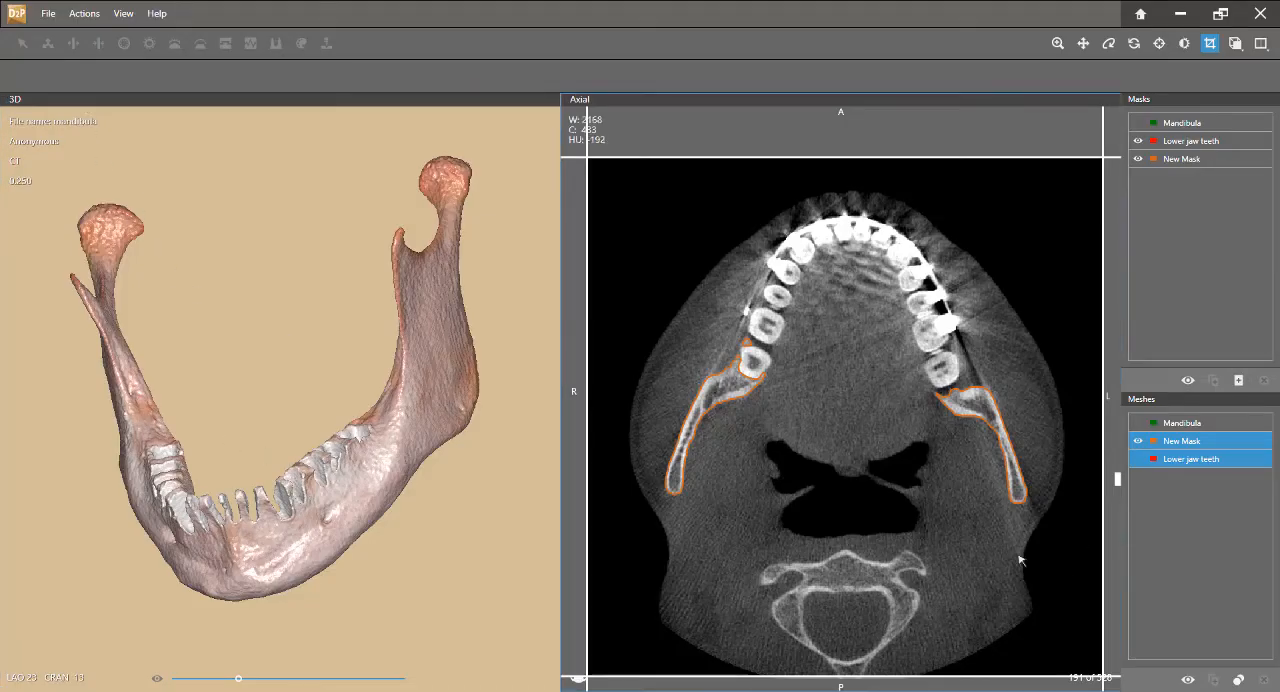
# Check which formats Save As offers and cancel without saving a copy
pyautogui.click(83, 14)
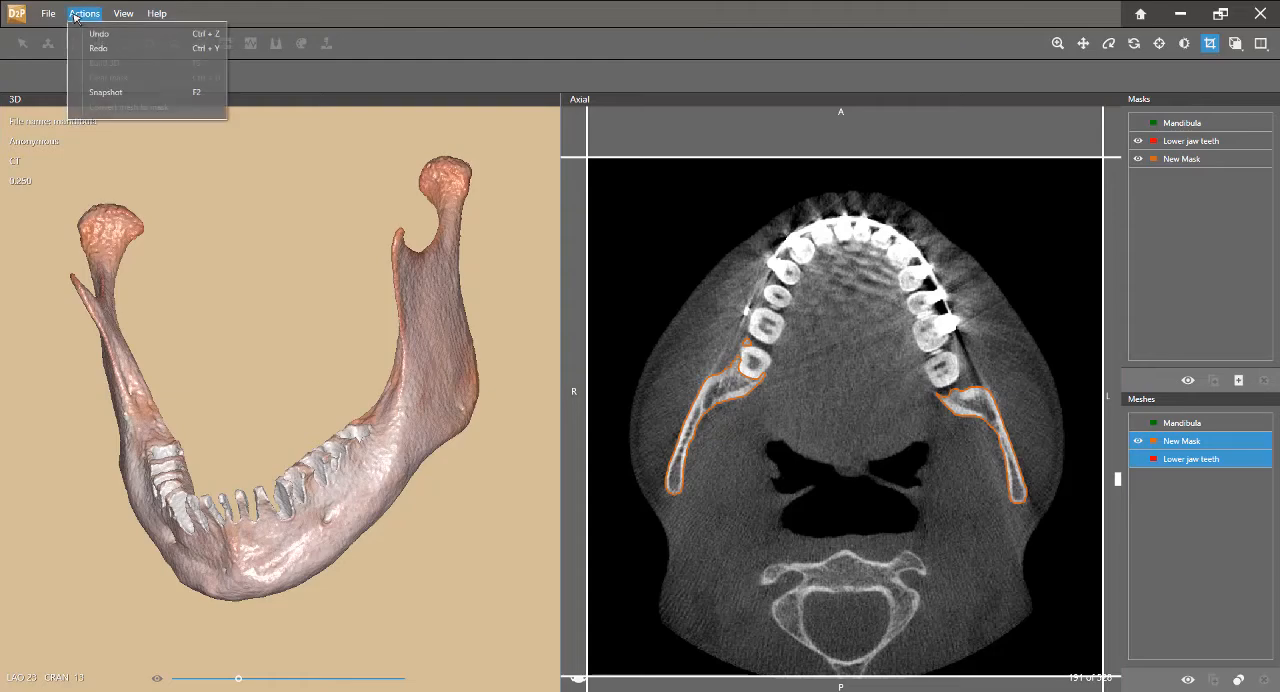
pyautogui.moveTo(50, 14)
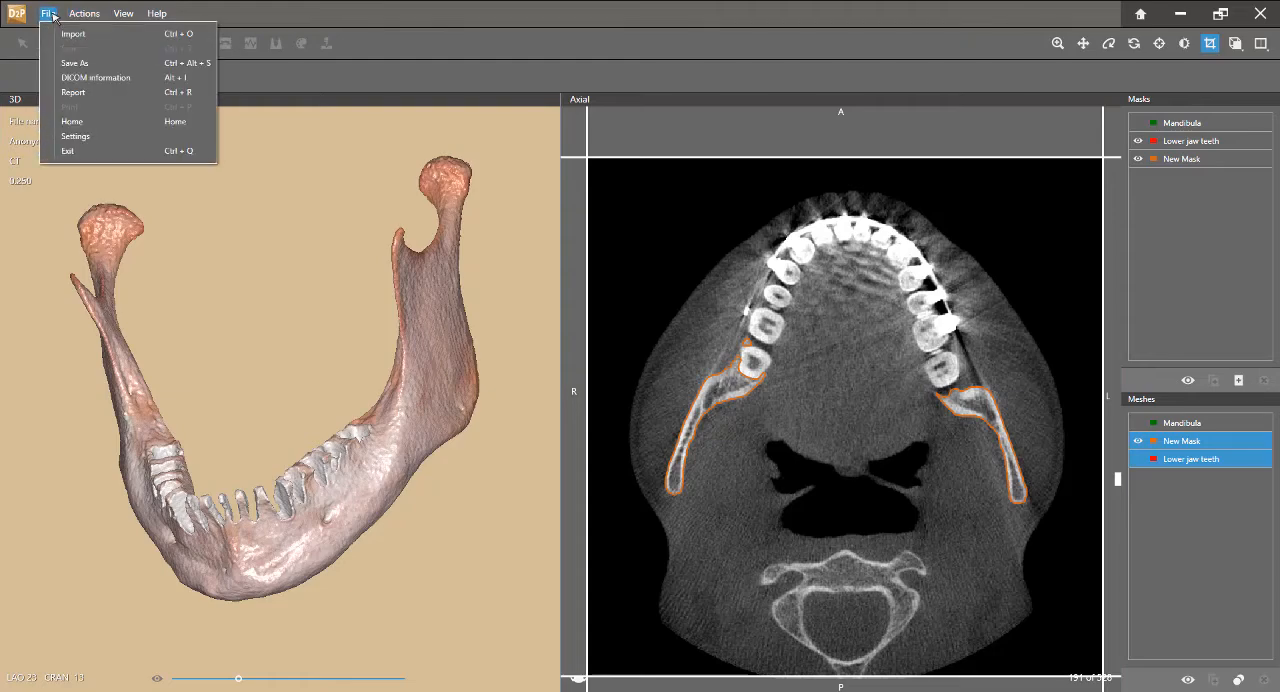
pyautogui.click(70, 63)
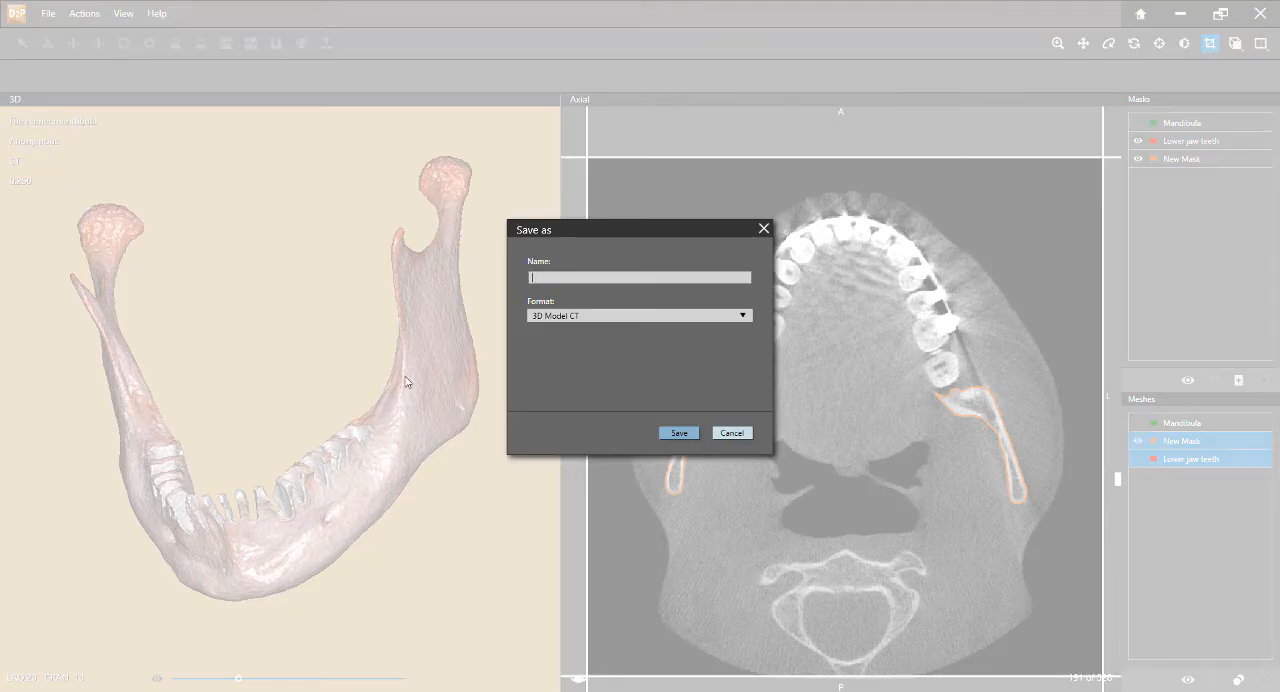
pyautogui.click(585, 321)
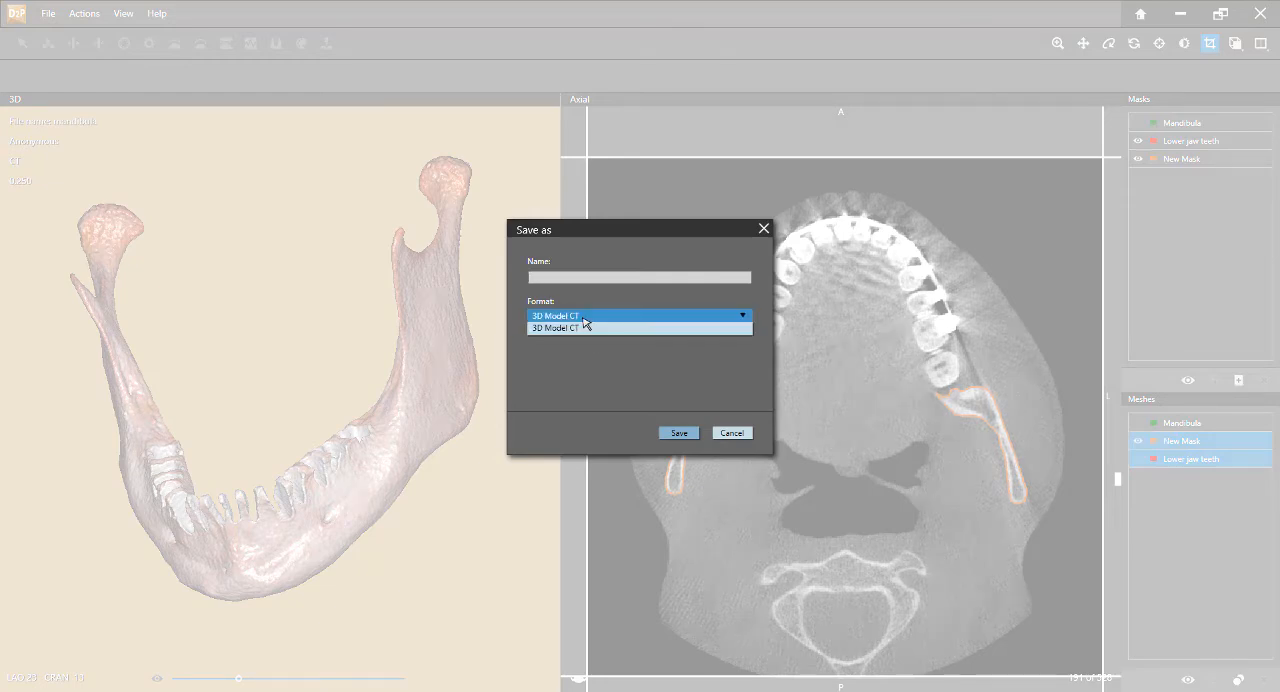
pyautogui.click(584, 319)
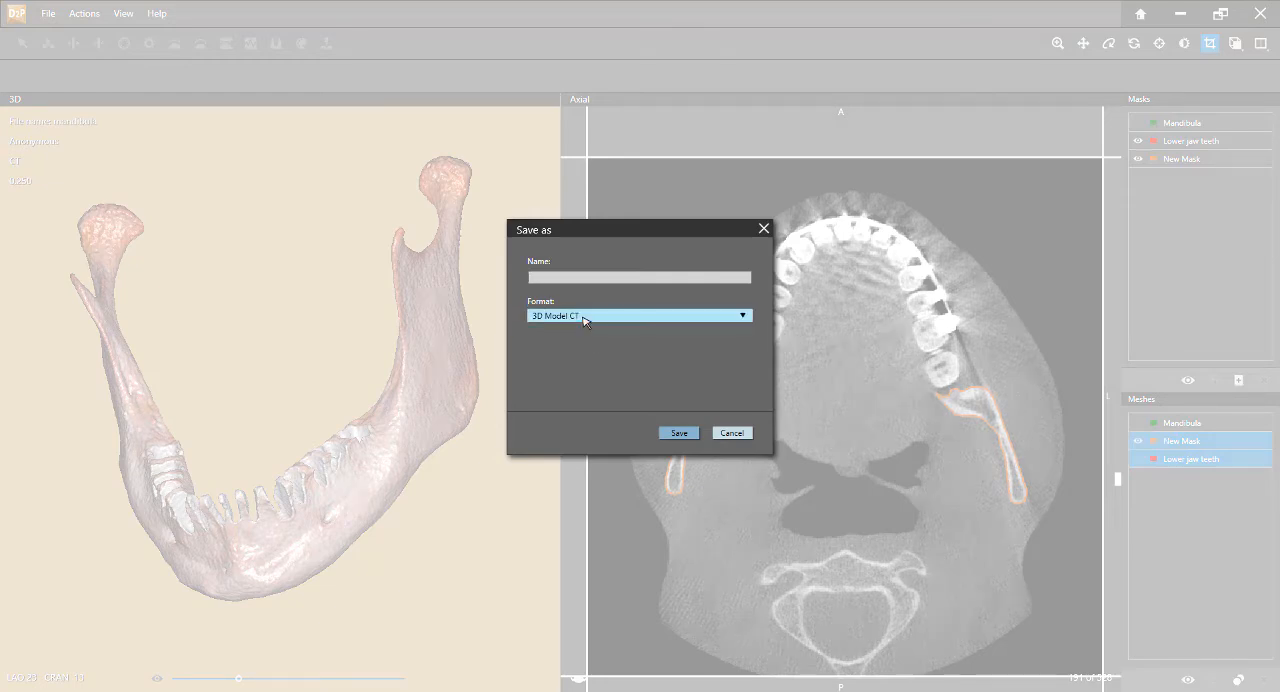
pyautogui.click(734, 433)
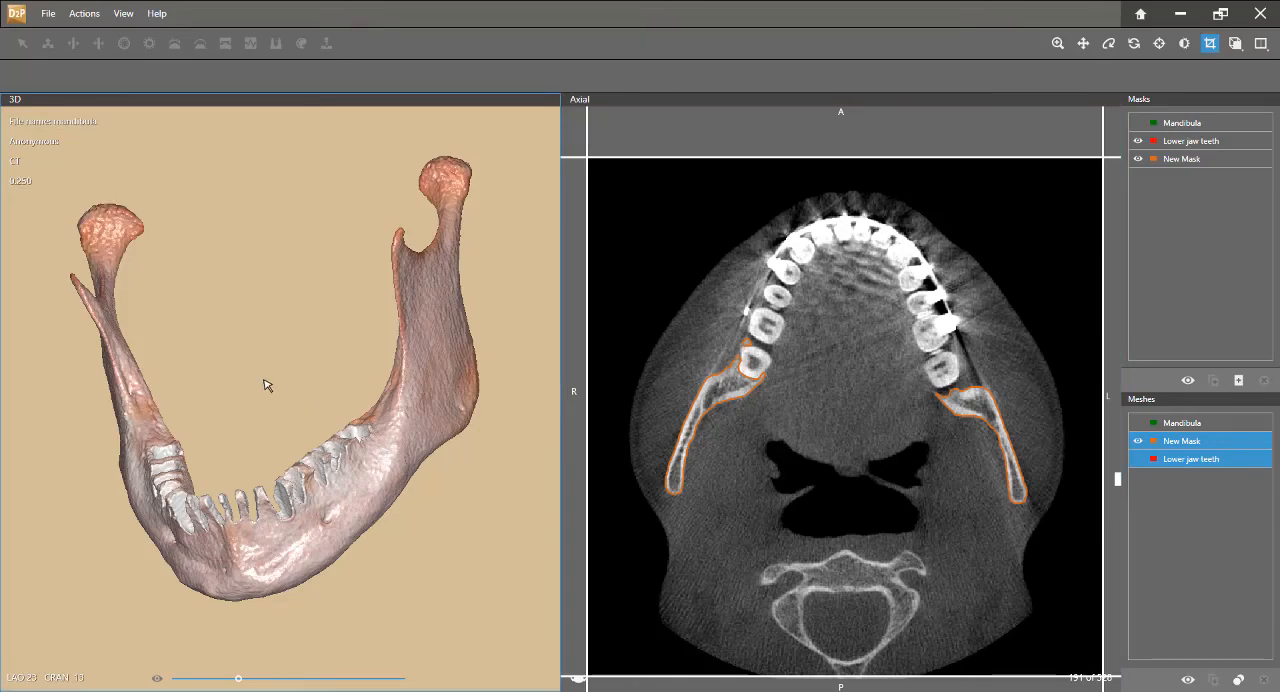
pyautogui.moveTo(268, 384); pyautogui.dragTo(309, 425)
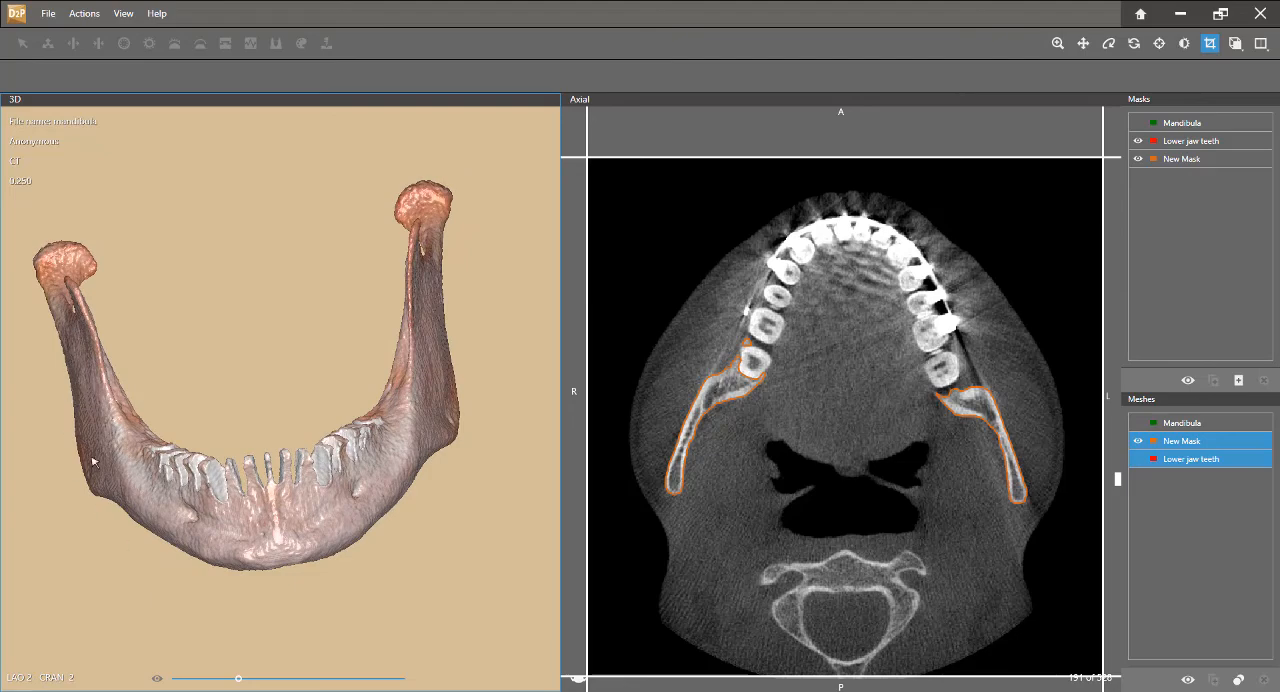
pyautogui.moveTo(320, 524); pyautogui.dragTo(282, 462)
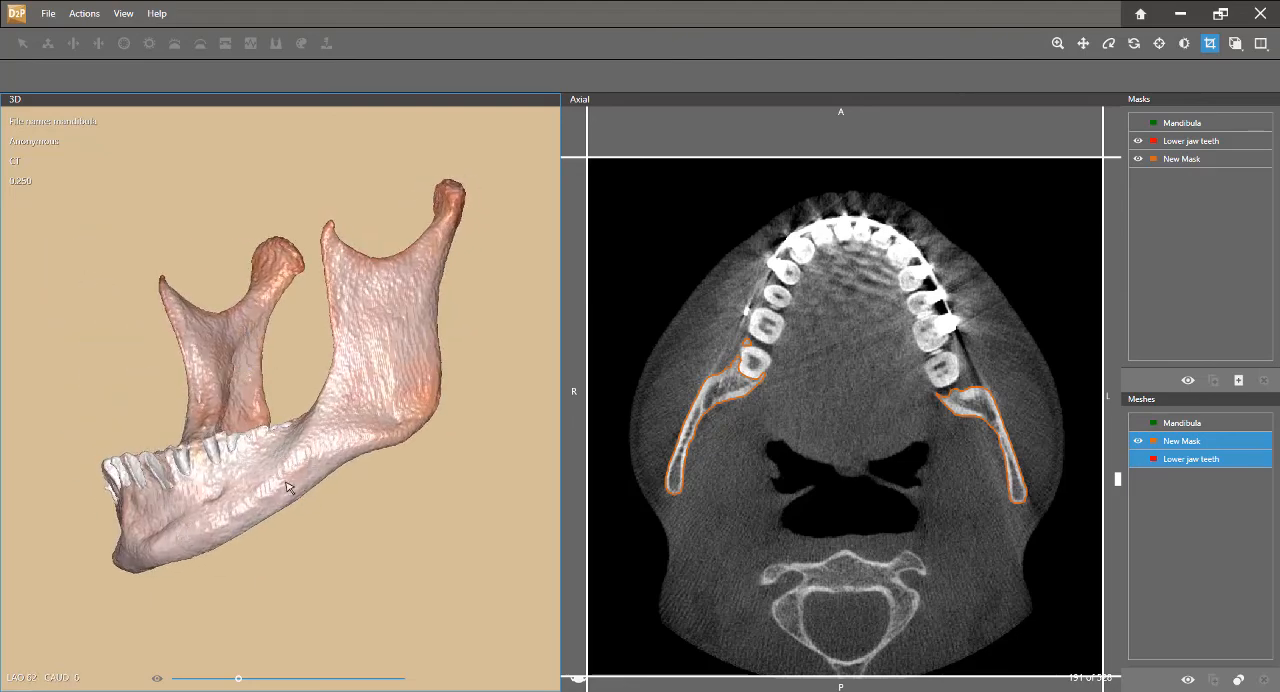
pyautogui.moveTo(282, 478); pyautogui.dragTo(352, 579)
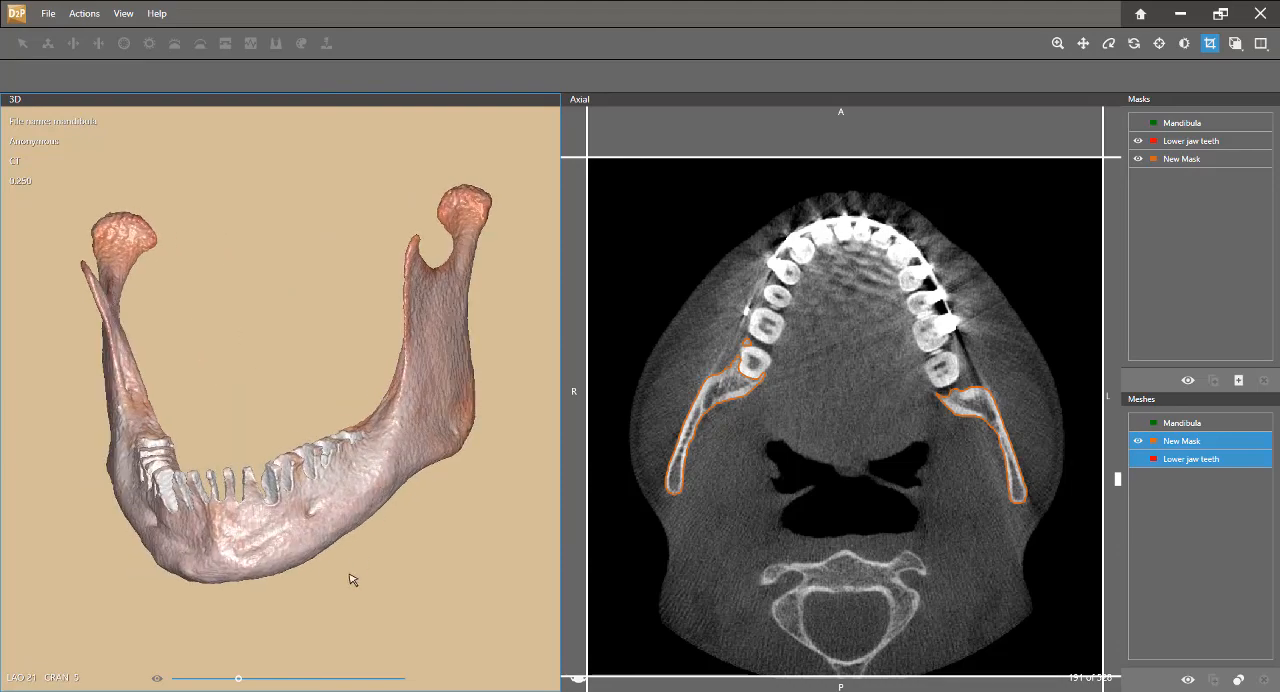